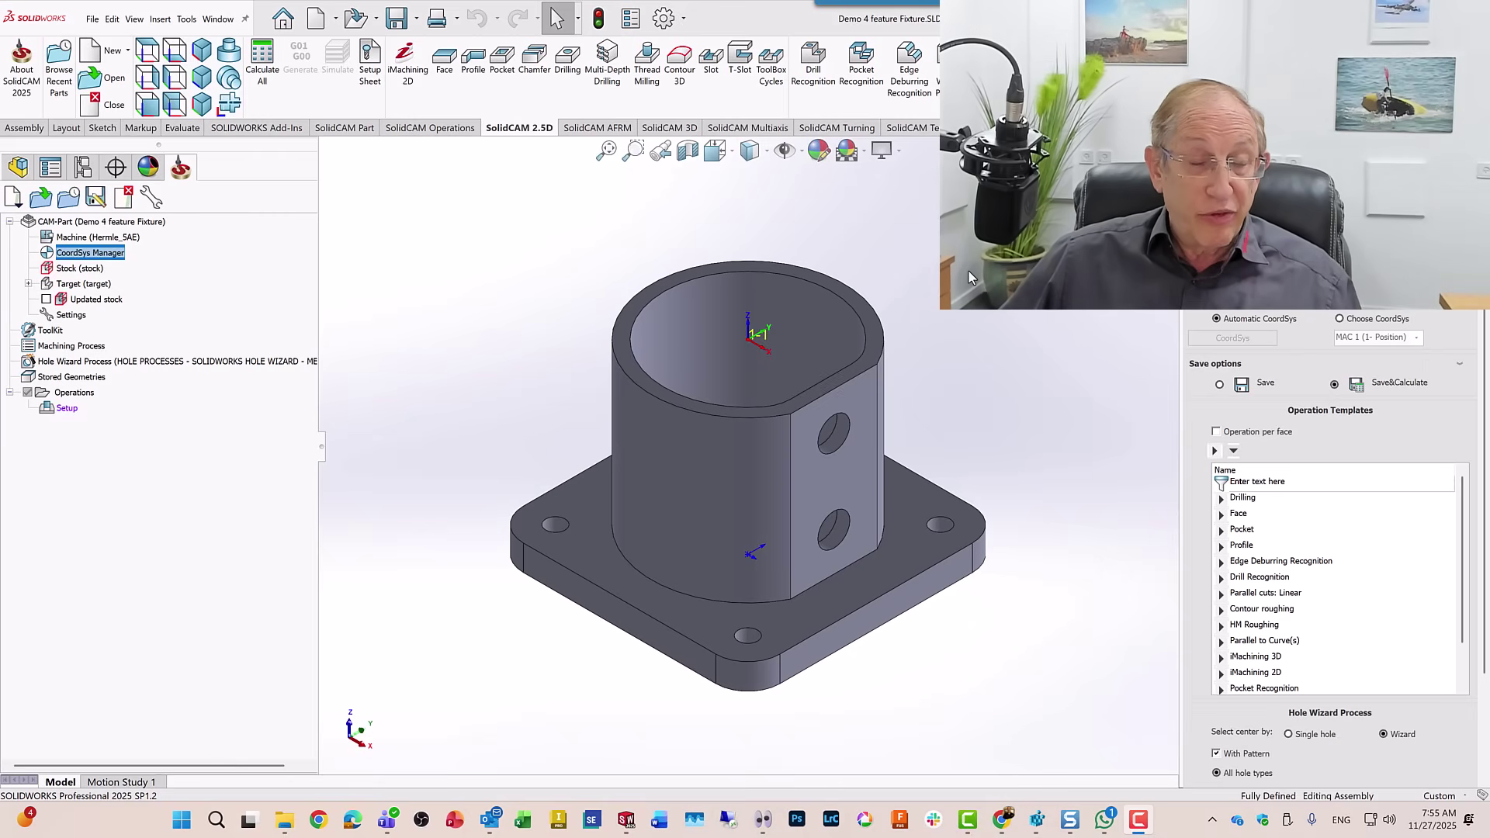
Rotate the fixture part and inspect its faces in side and isometric views.
mouse_move(968, 270)
middle_down()
mouse_move(945, 297)
mouse_move(964, 267)
middle_up()
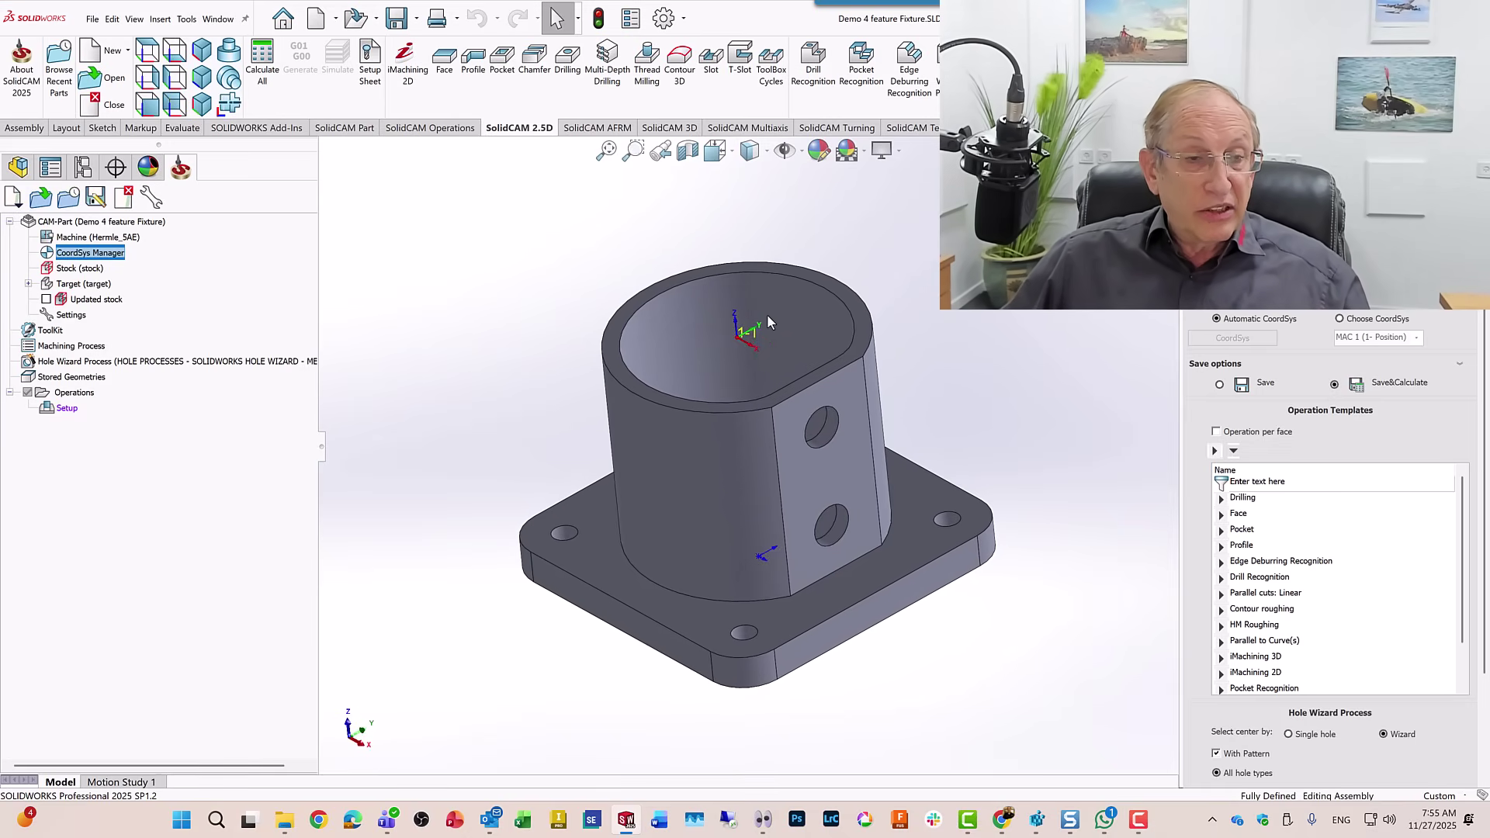
key(ctrl+4)
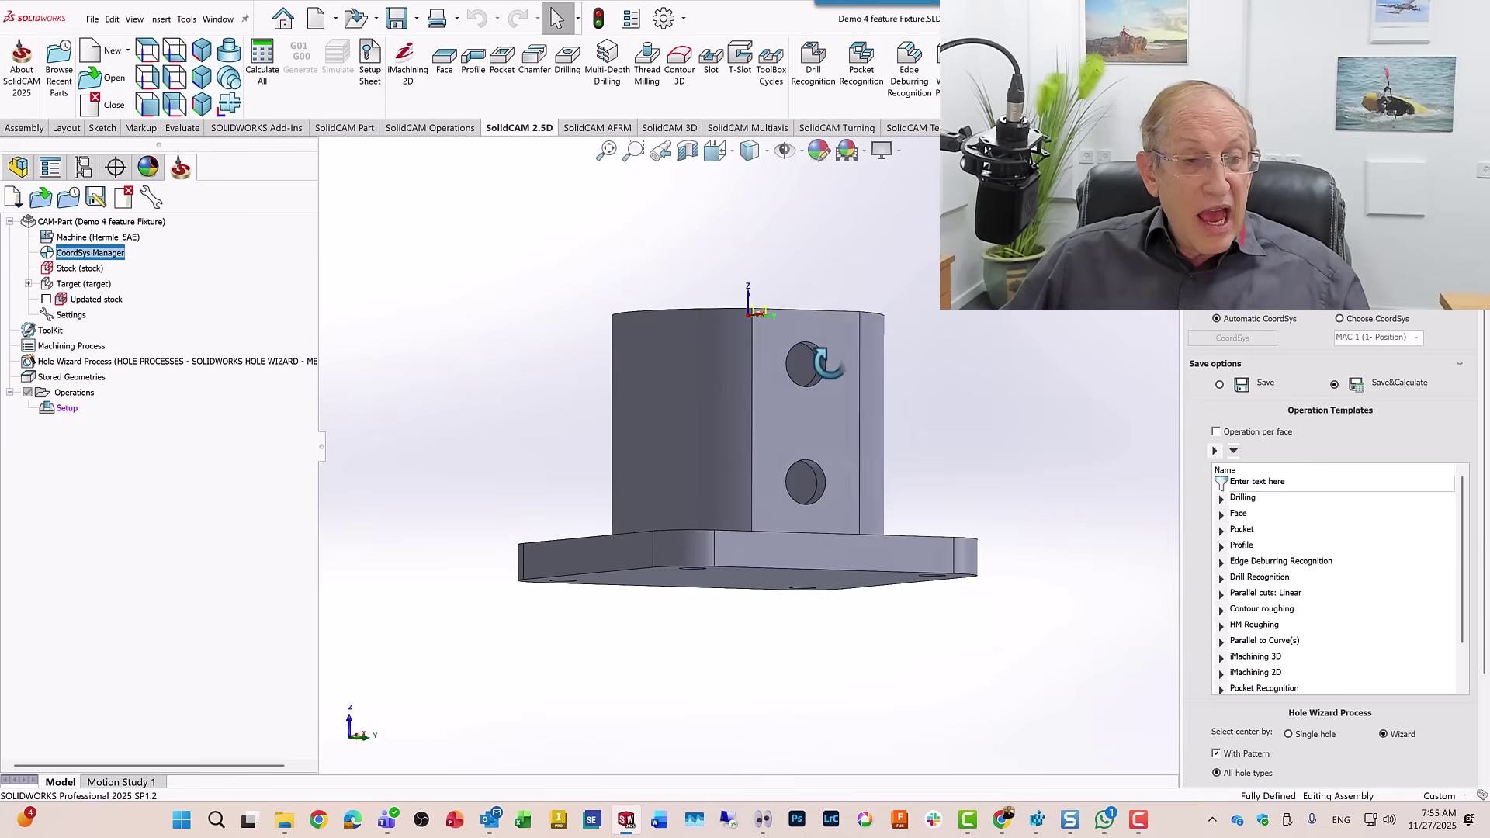
click(843, 442)
click(994, 306)
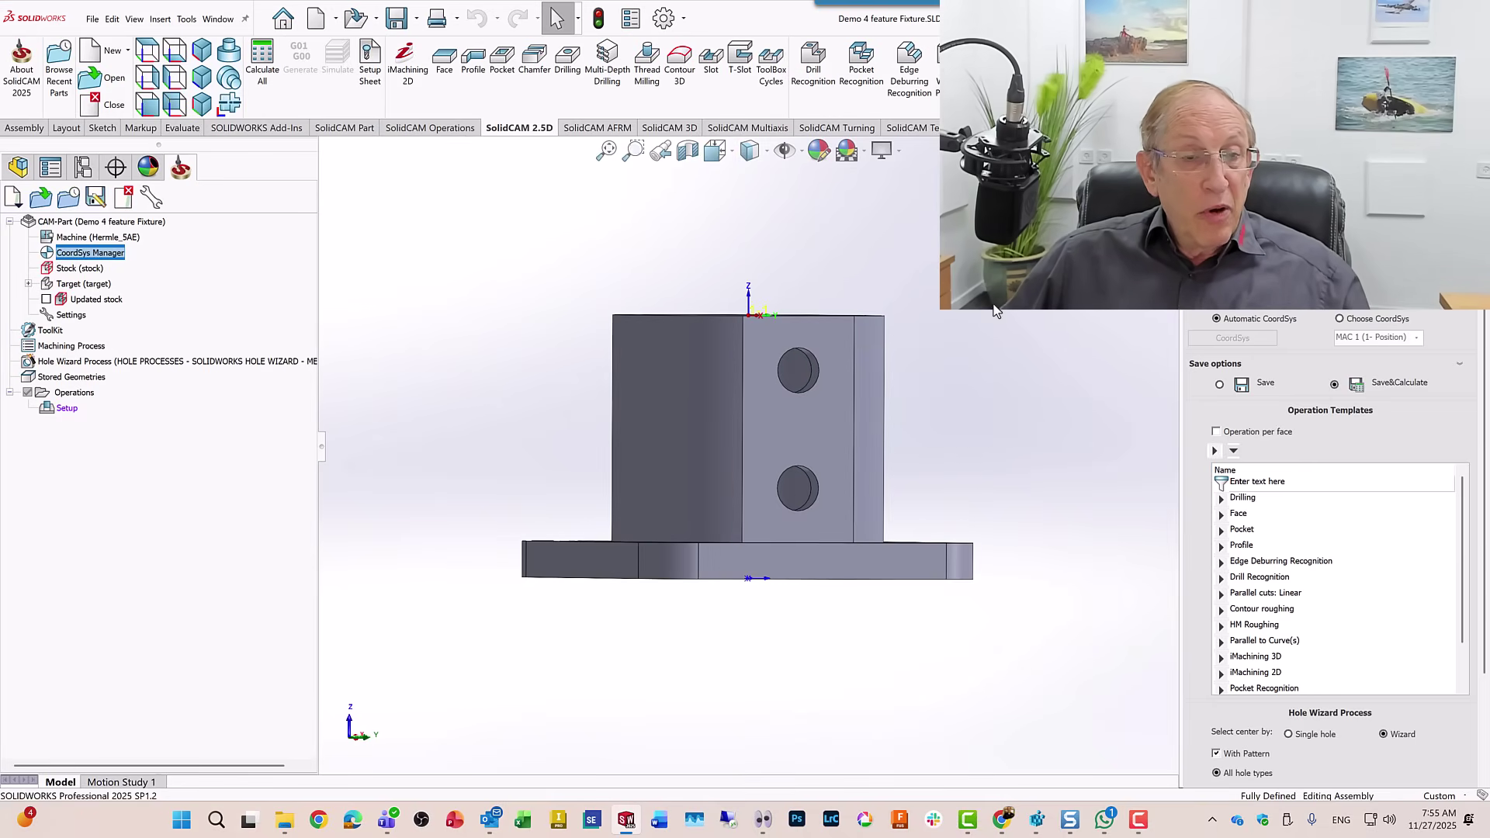
key(ctrl+7)
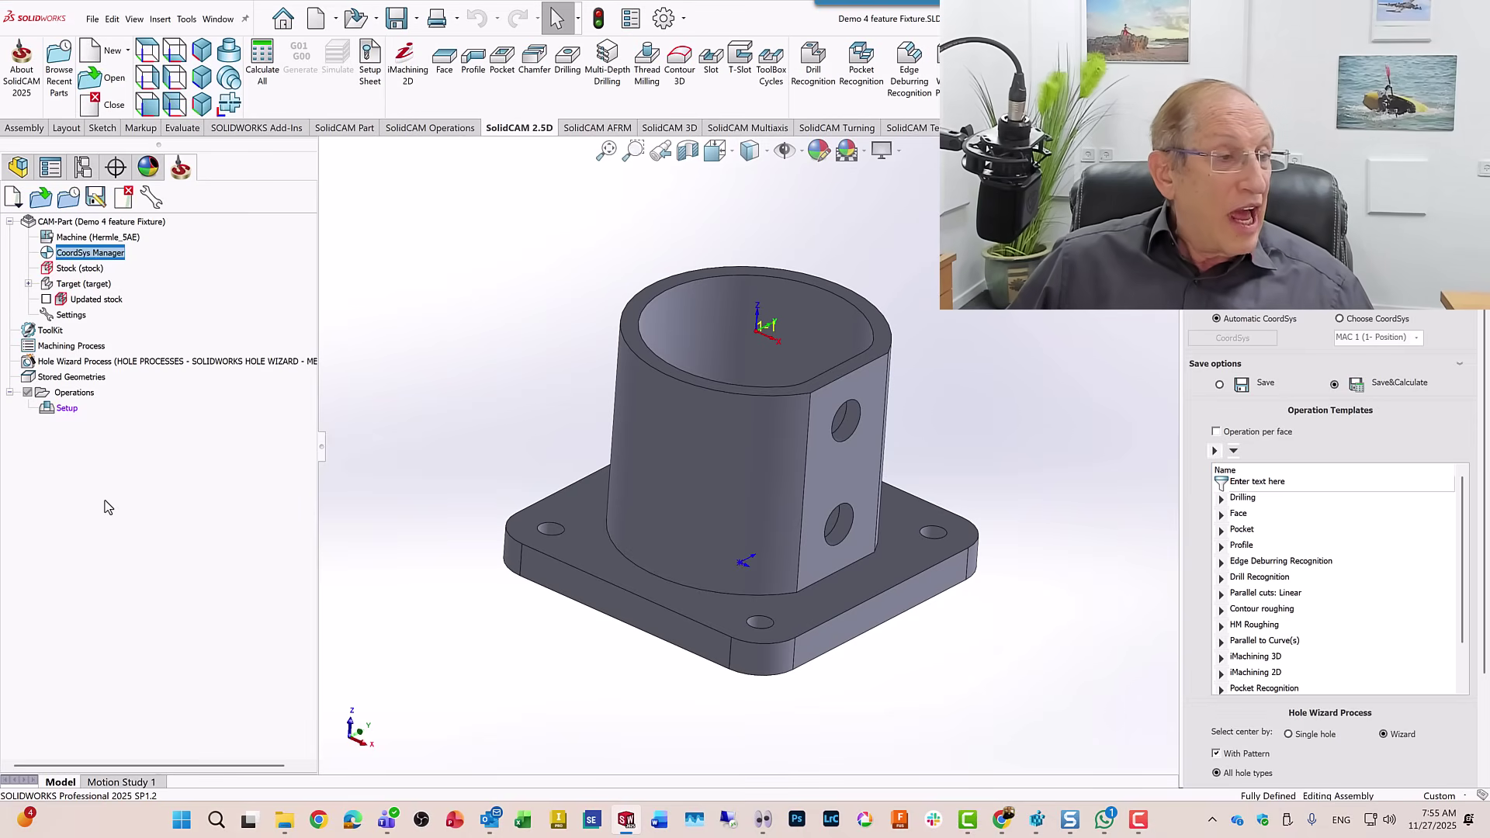
Check MAC 1 in CoordSys Manager, close it, then edit the Setup operation.
double_click(80, 253)
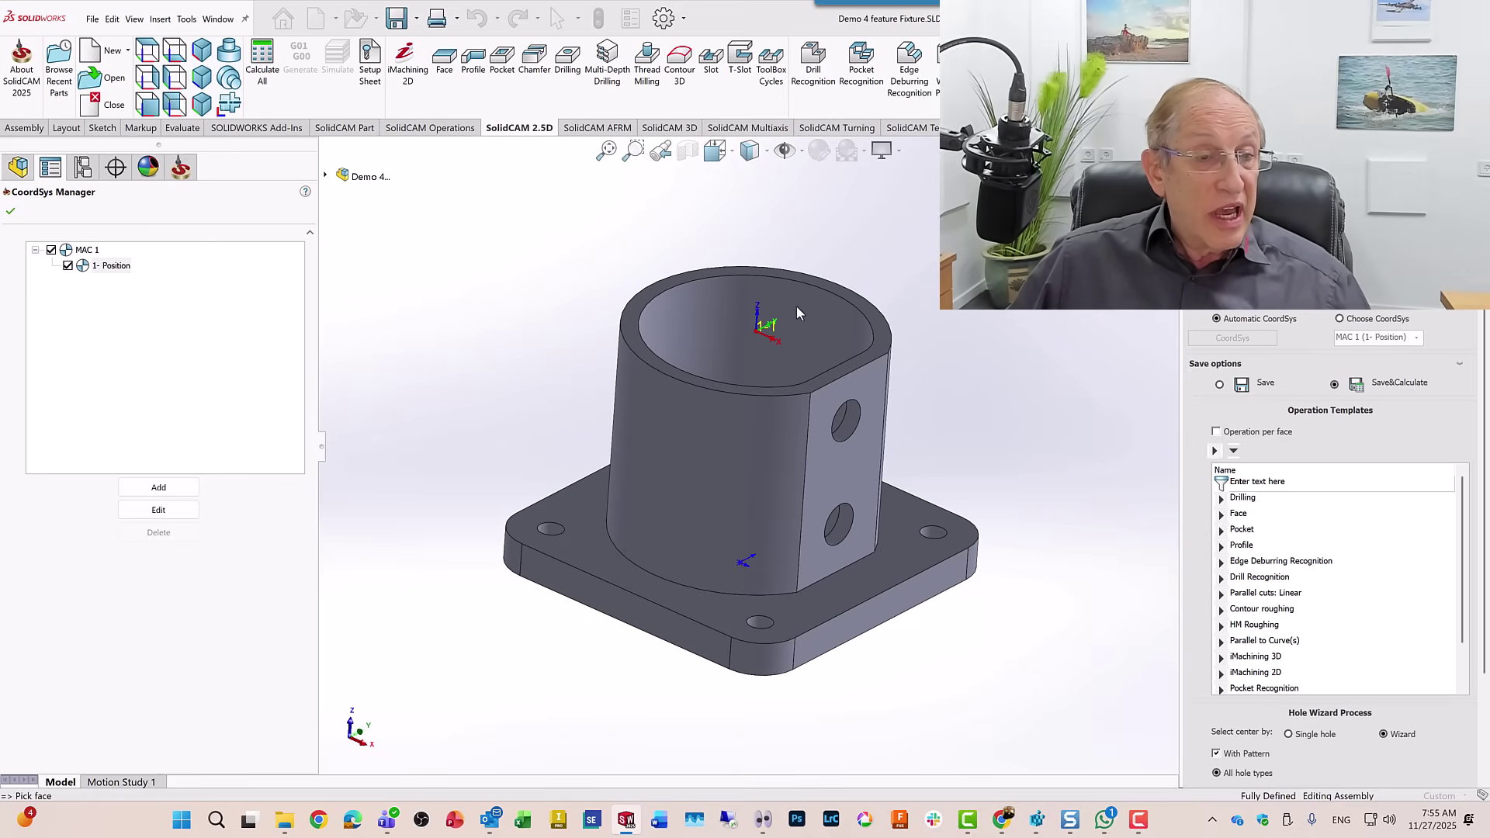
click(10, 211)
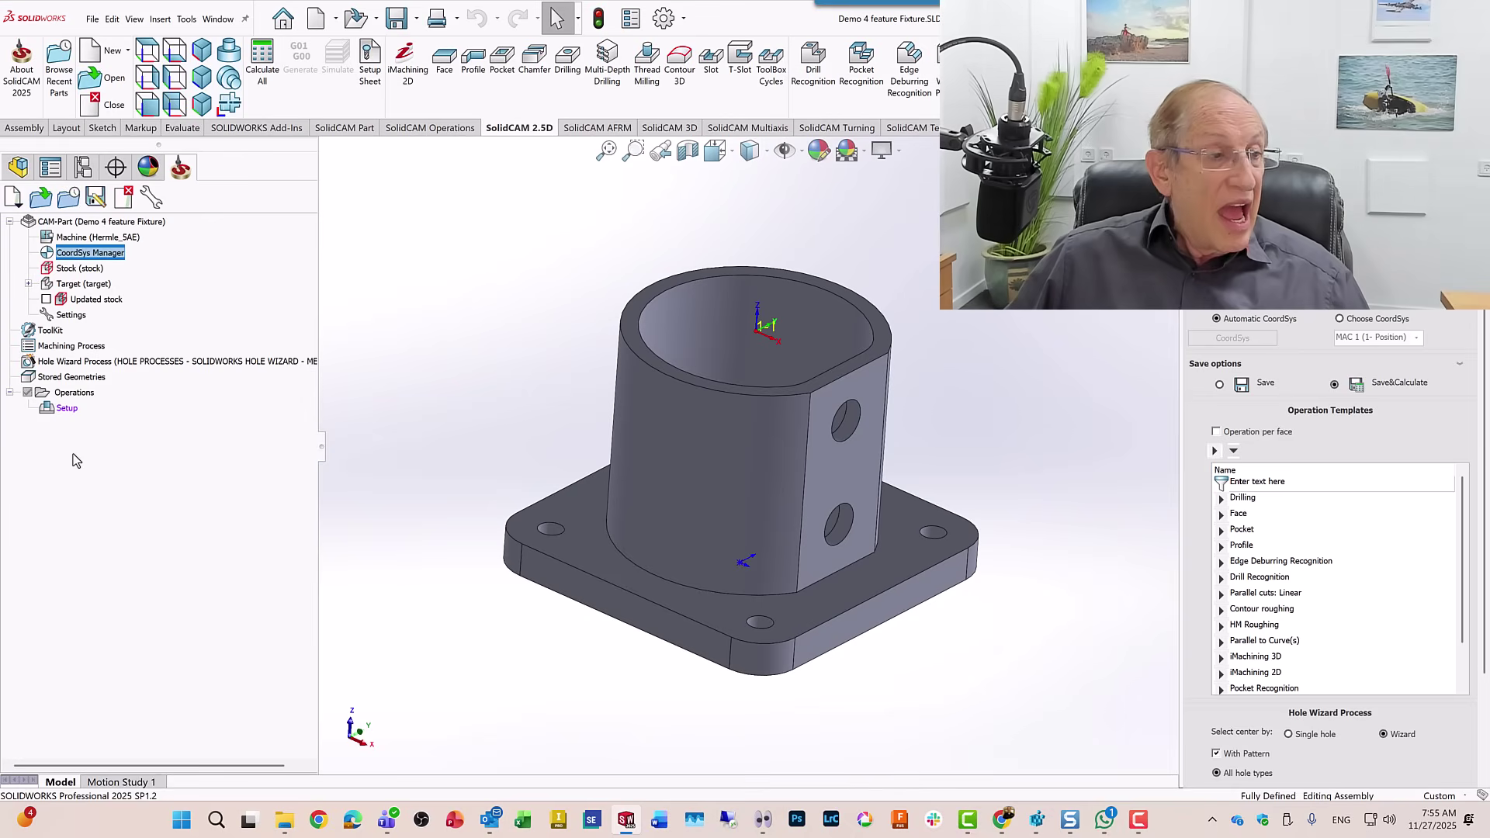
right_click(62, 413)
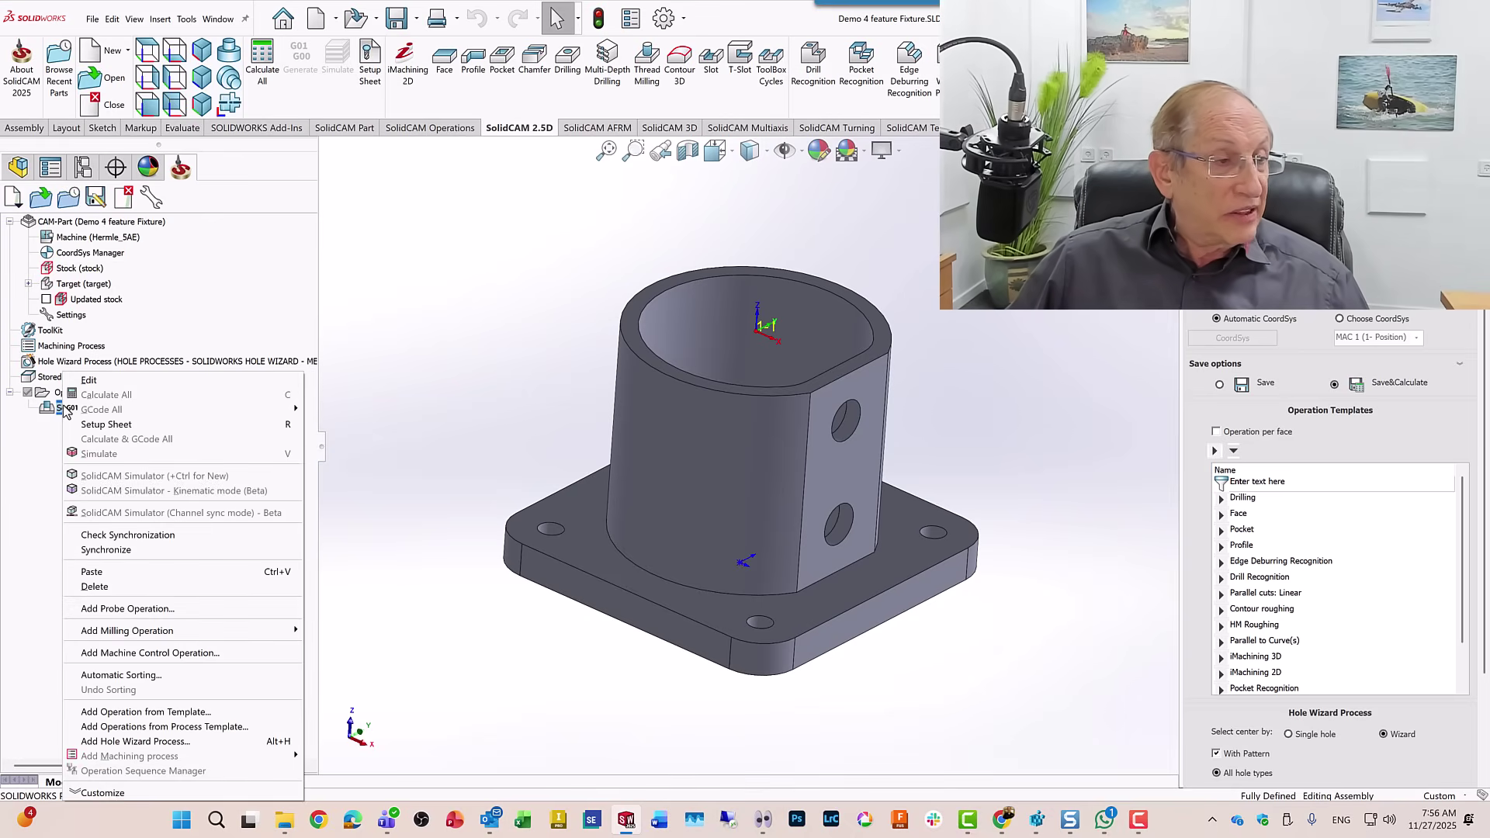
click(88, 380)
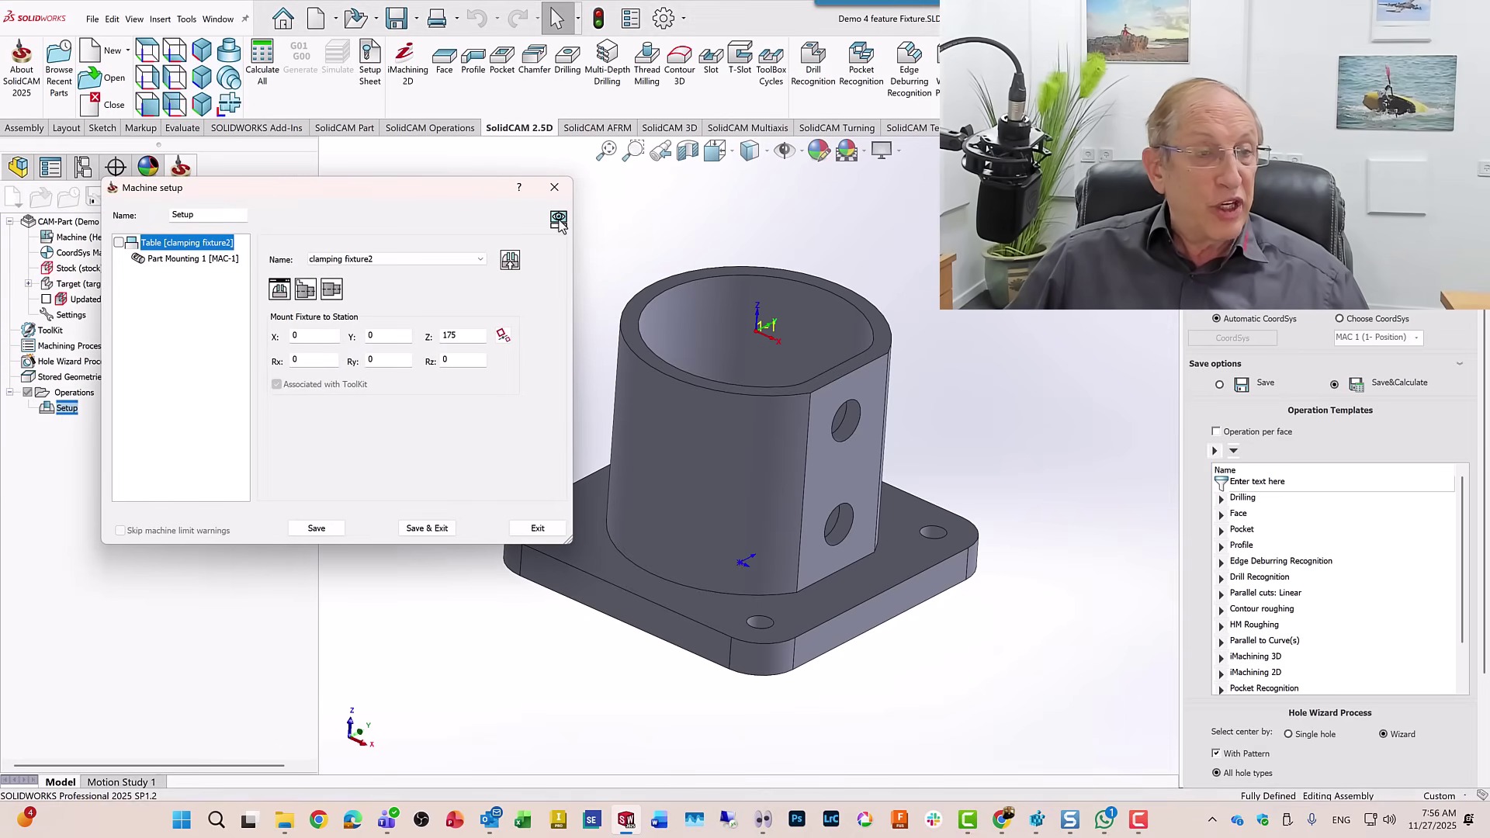
Preview the machine and zoom and orbit to face the fixture and part.
click(558, 221)
scroll(747, 575, up, 8)
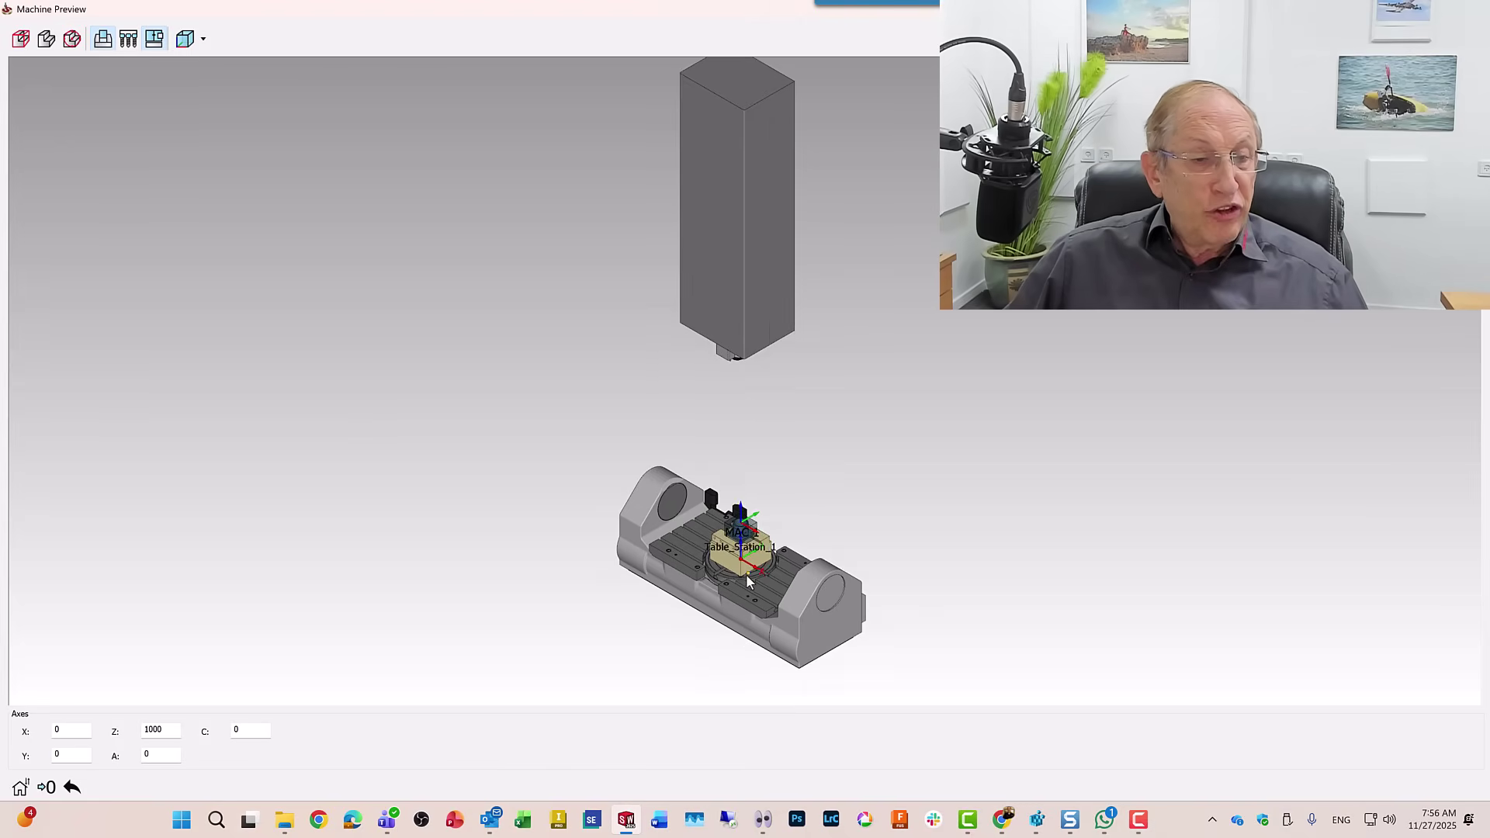
scroll(746, 394, up, 4)
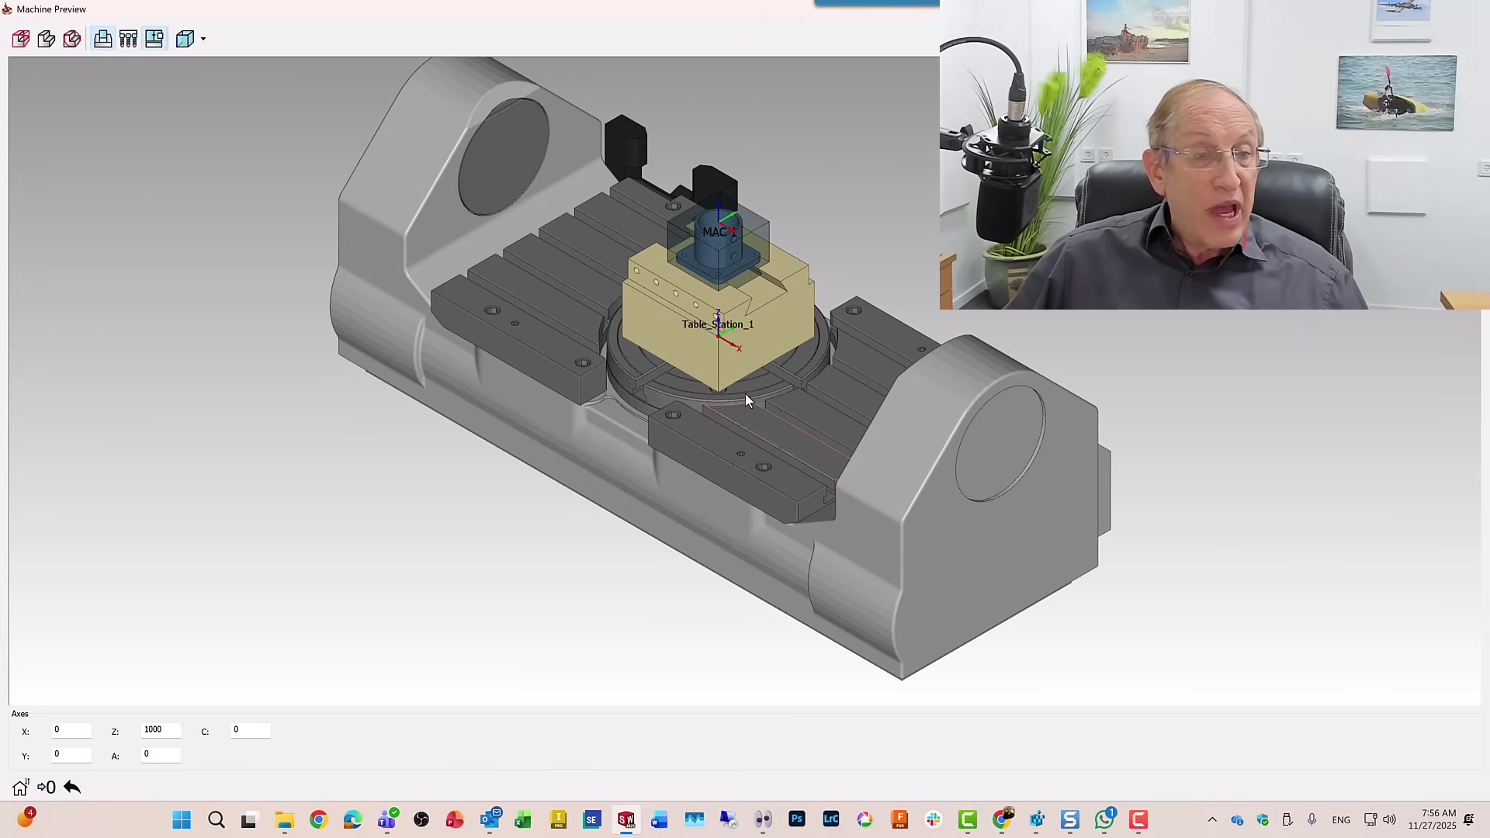
middle_drag(769, 373, 749, 303)
scroll(766, 412, up, 3)
middle_drag(765, 411, 801, 421)
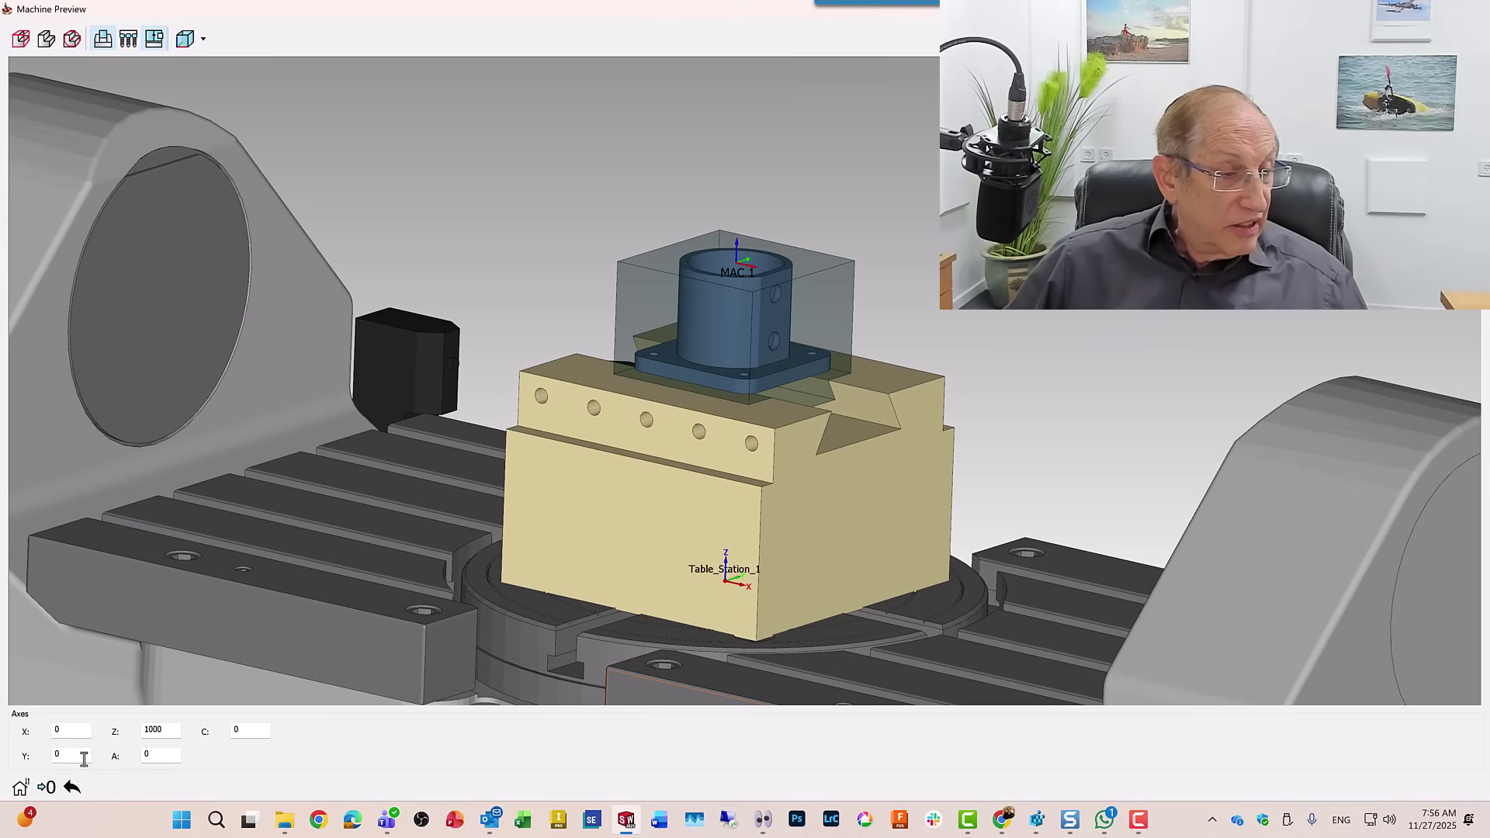
Tilt the table to an A axis angle of 90.
double_click(158, 758)
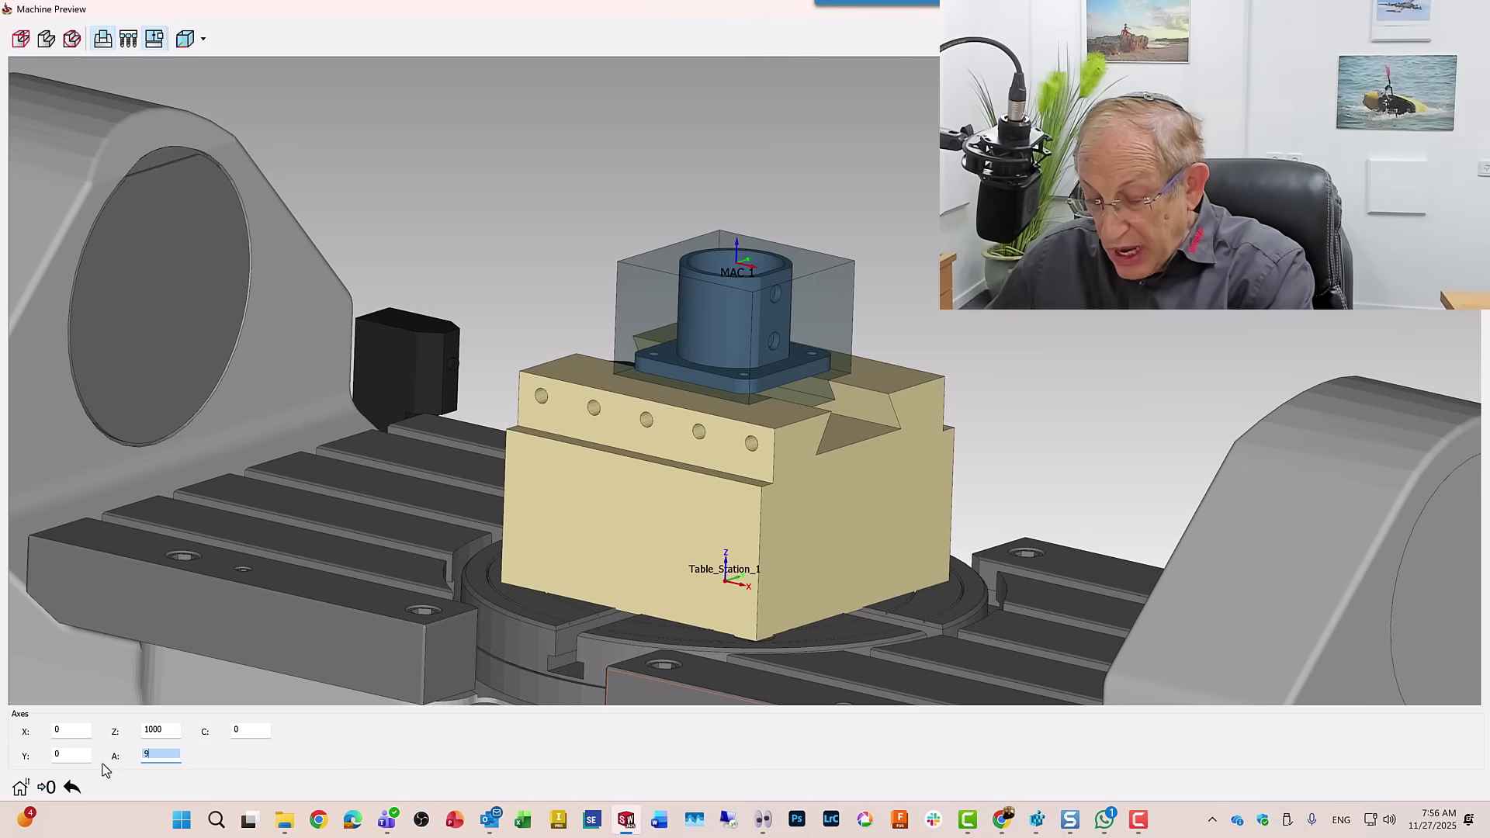
text(90)
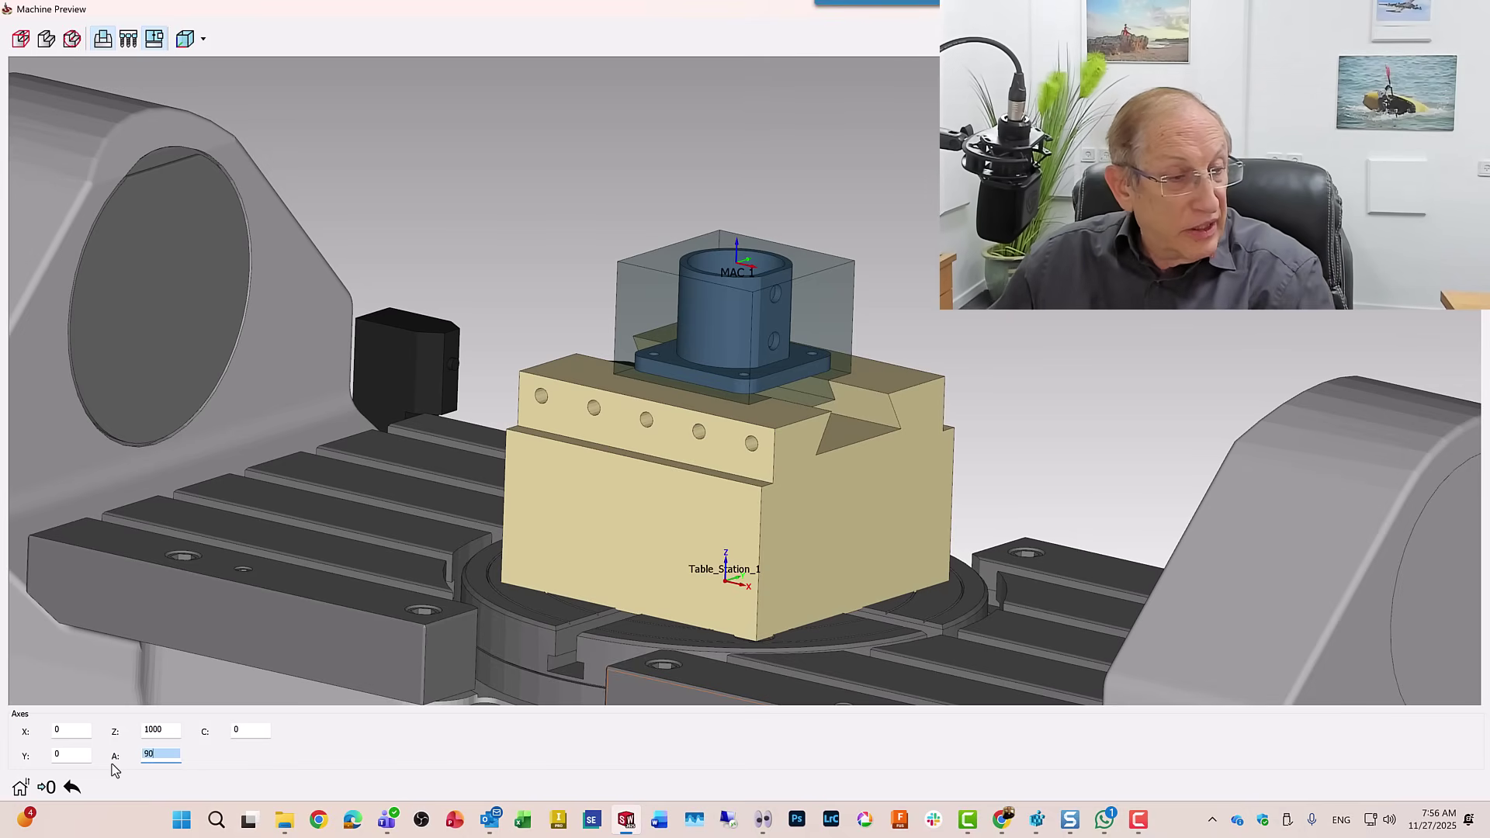
double_click(245, 730)
scroll(841, 490, down, 5)
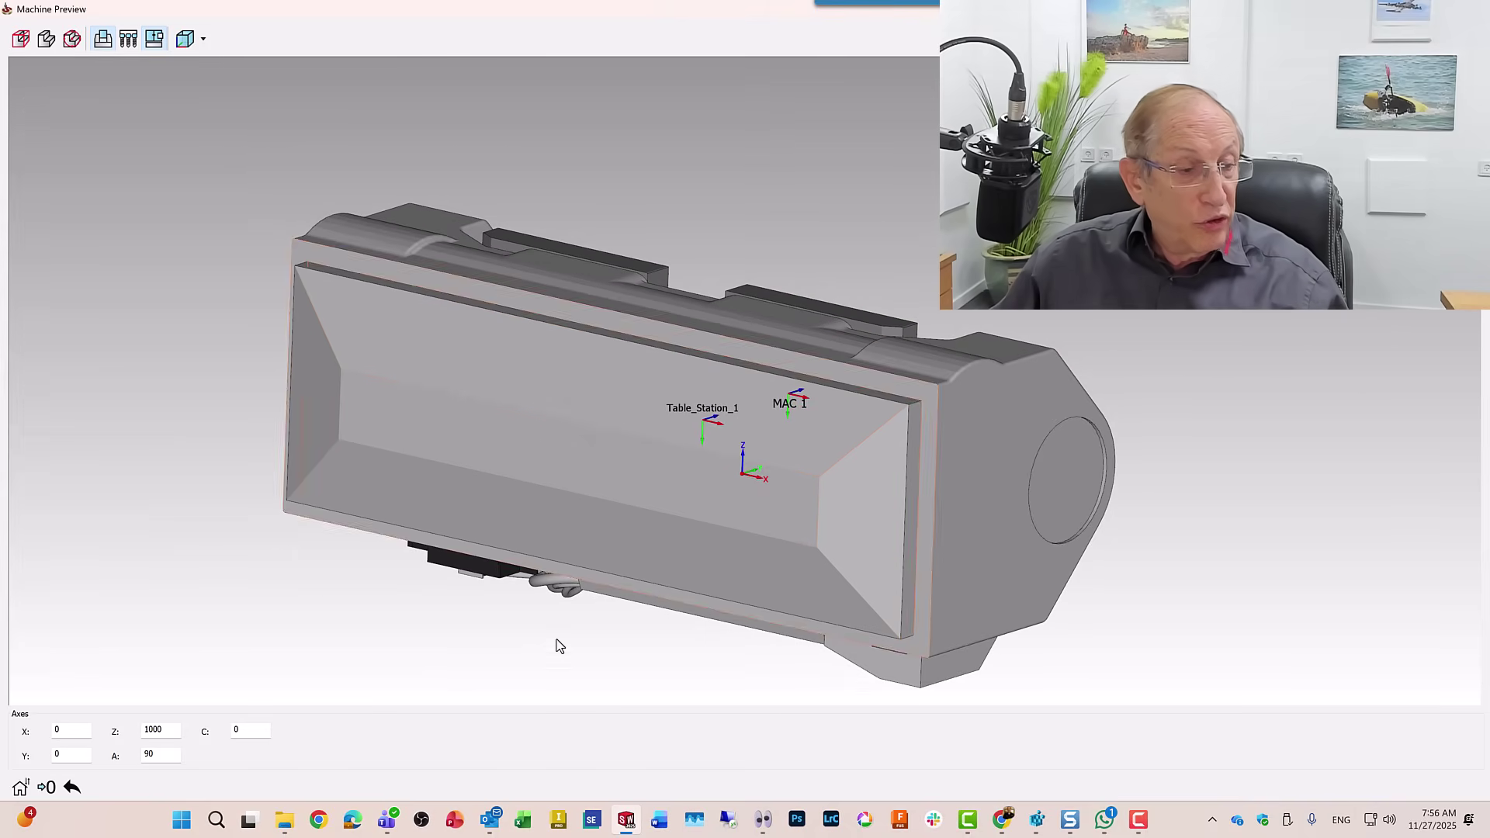
Change the A axis angle to -90.
double_click(176, 756)
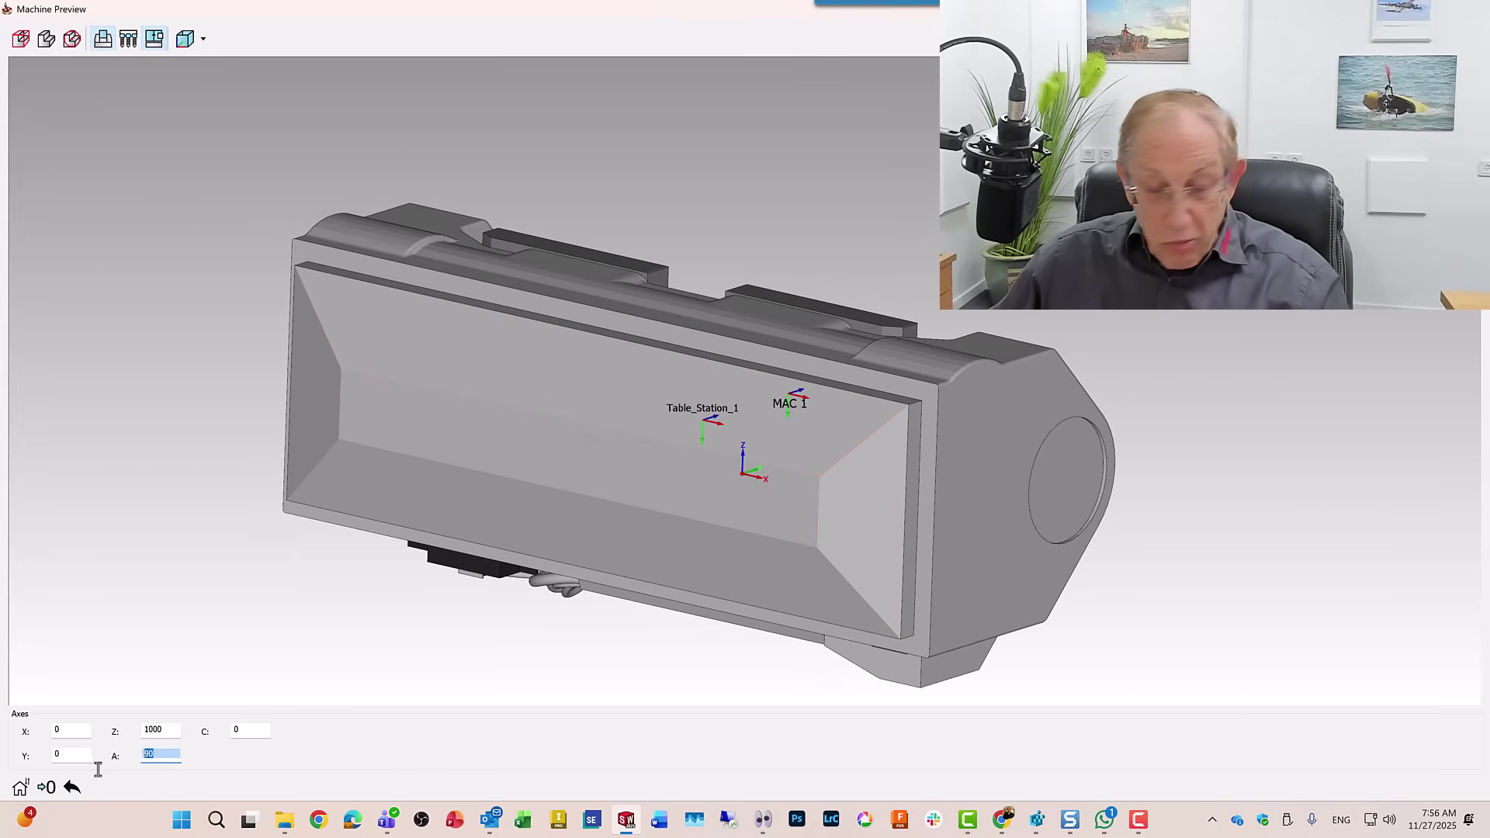
text(-90)
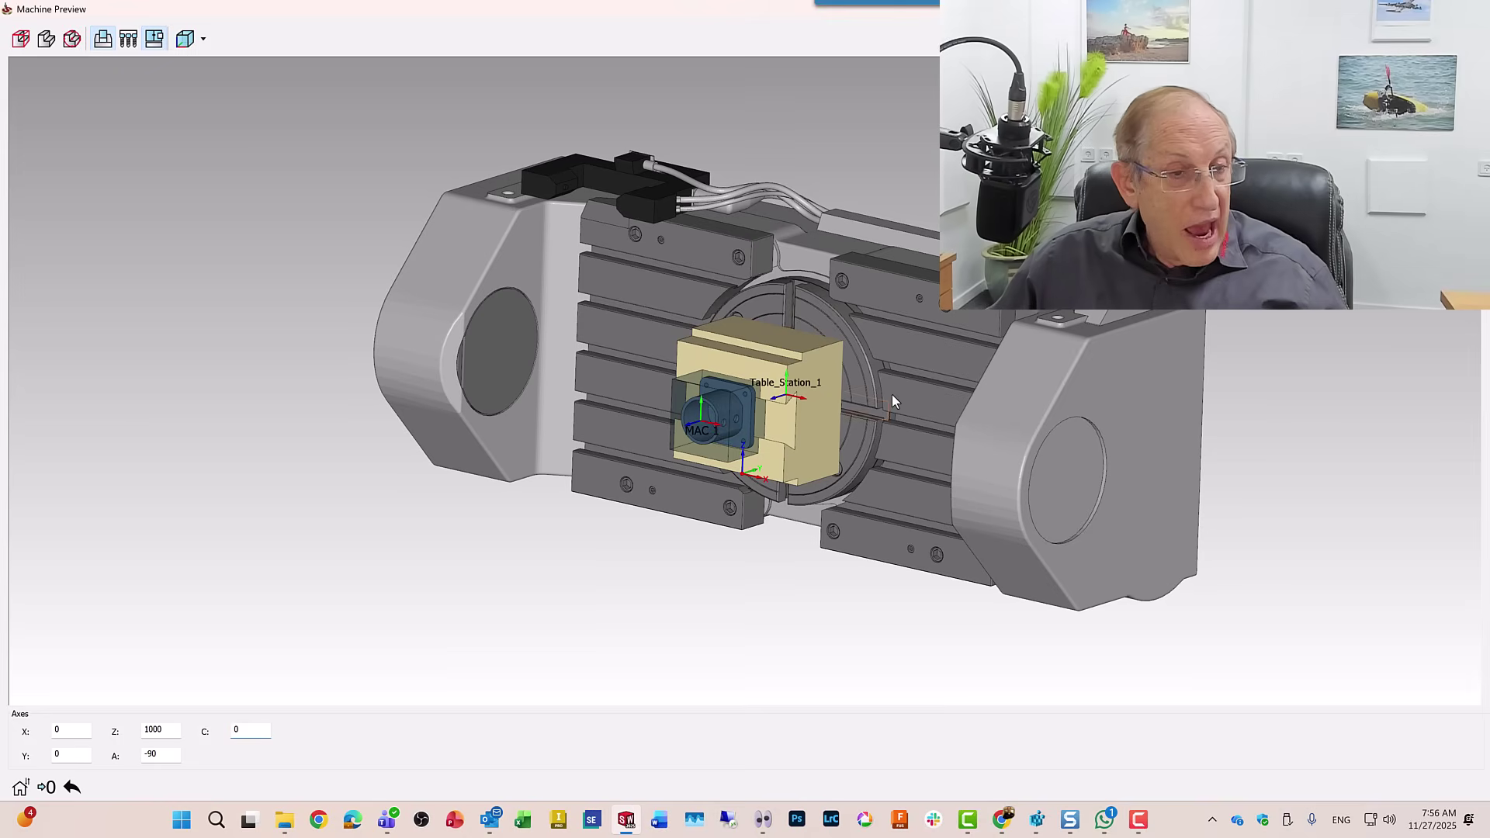
scroll(738, 412, up, 3)
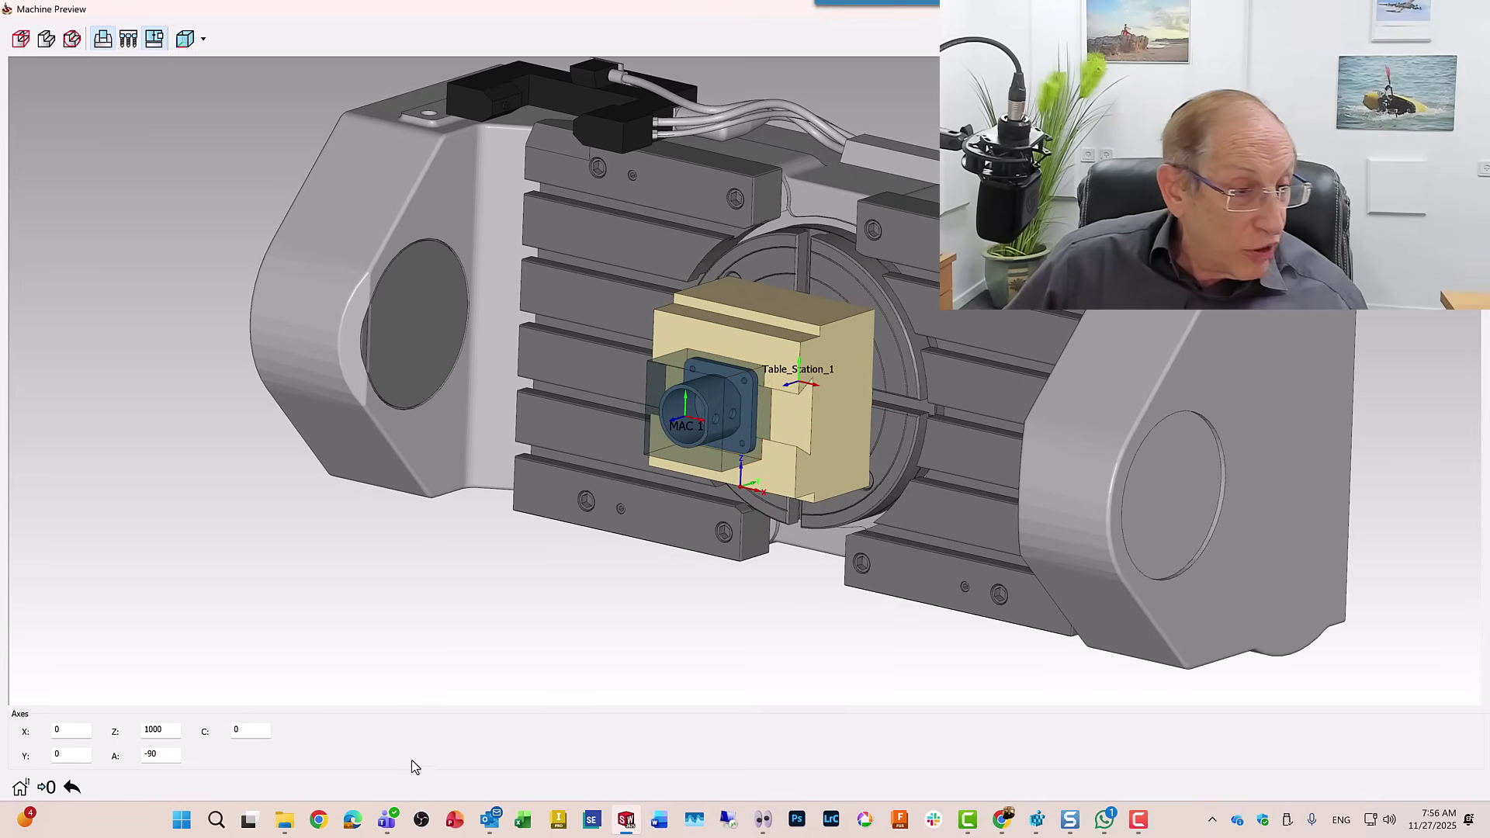
Try C axis angles -20, -51, -58, -88 and -79, settling on -43.
double_click(250, 728)
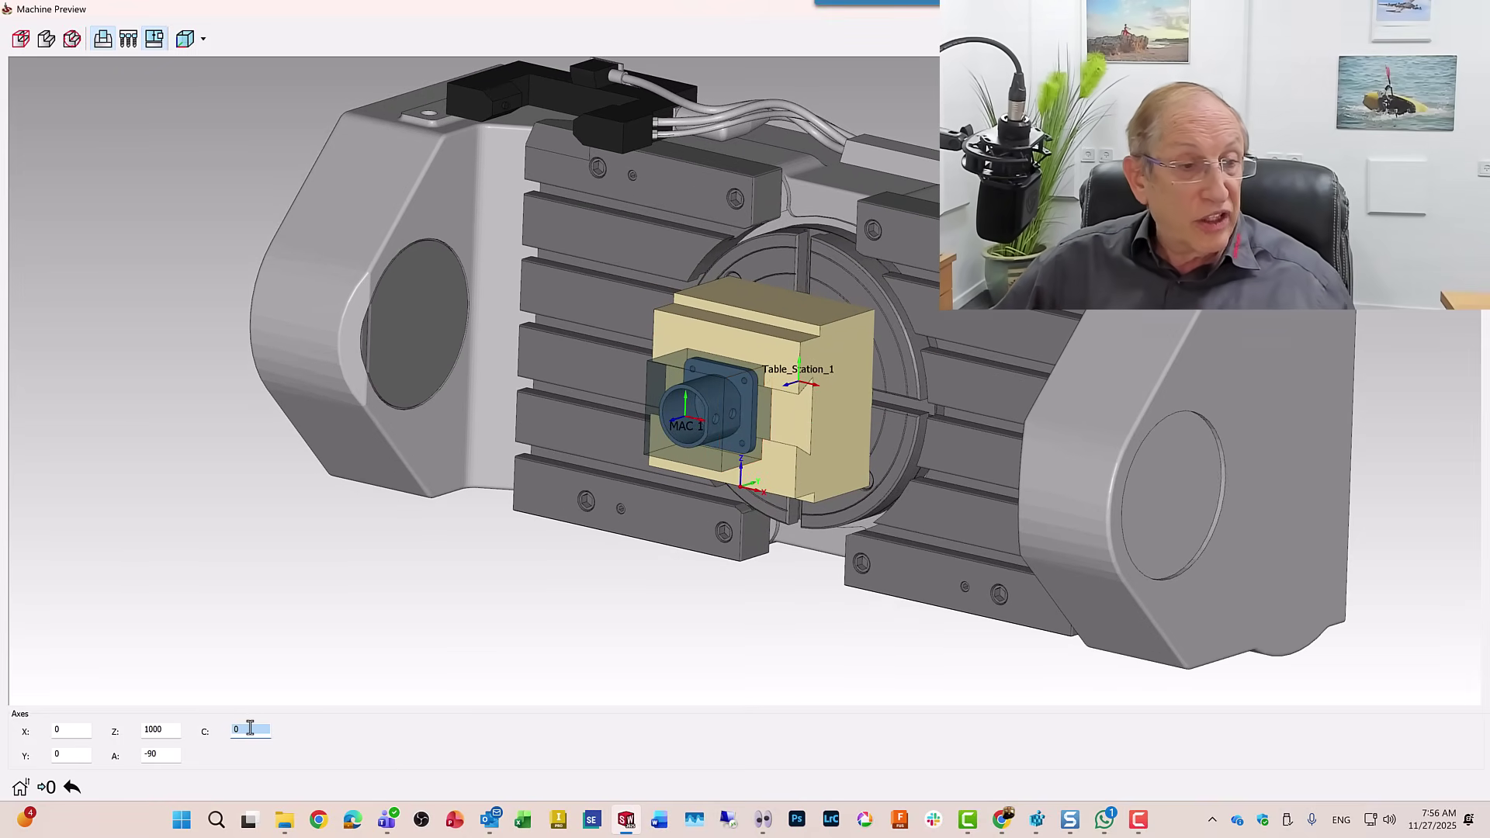
text(-20)
key(Return)
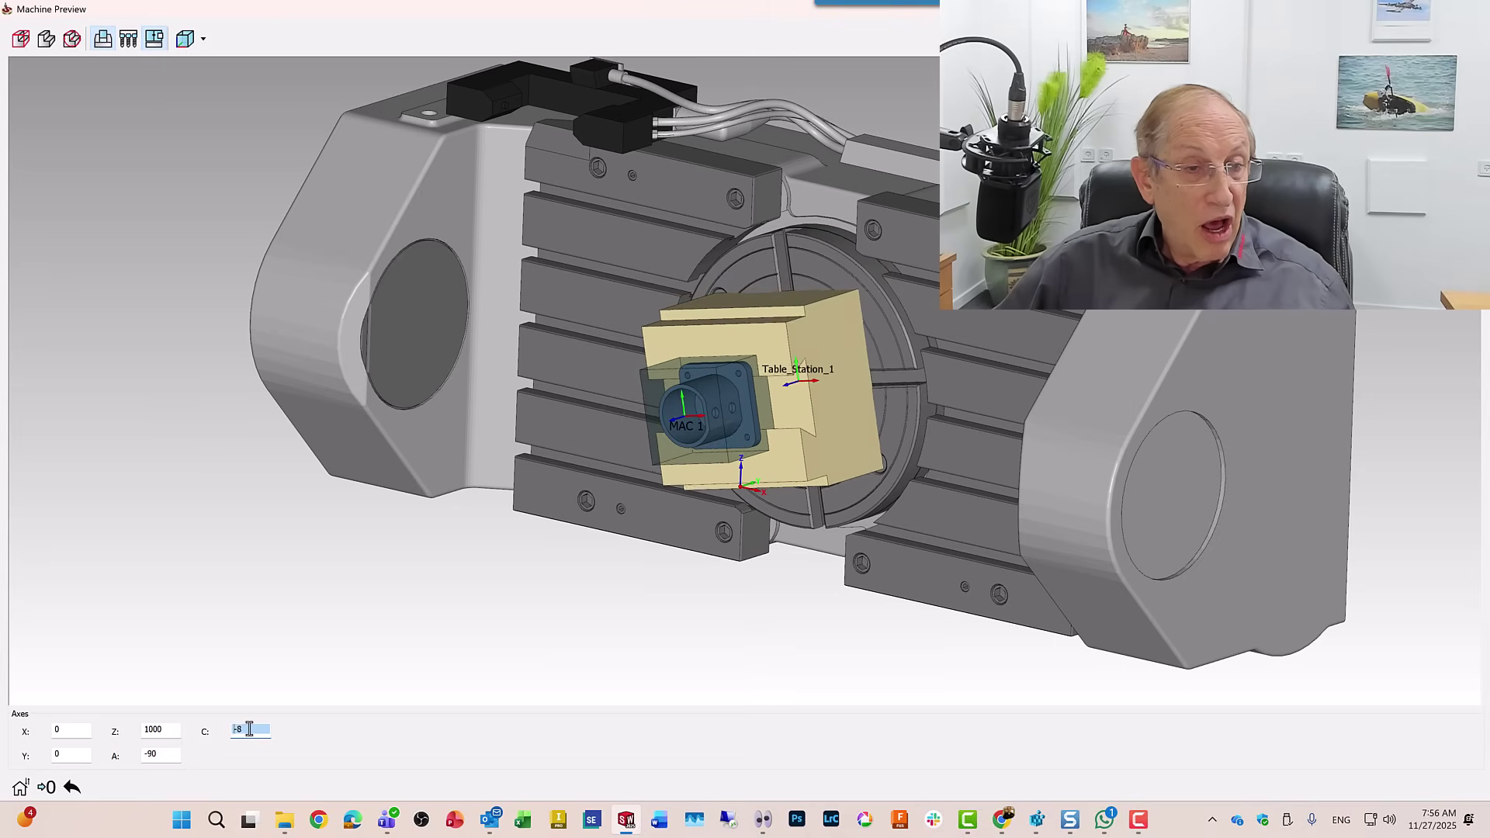
text(-51)
key(Return)
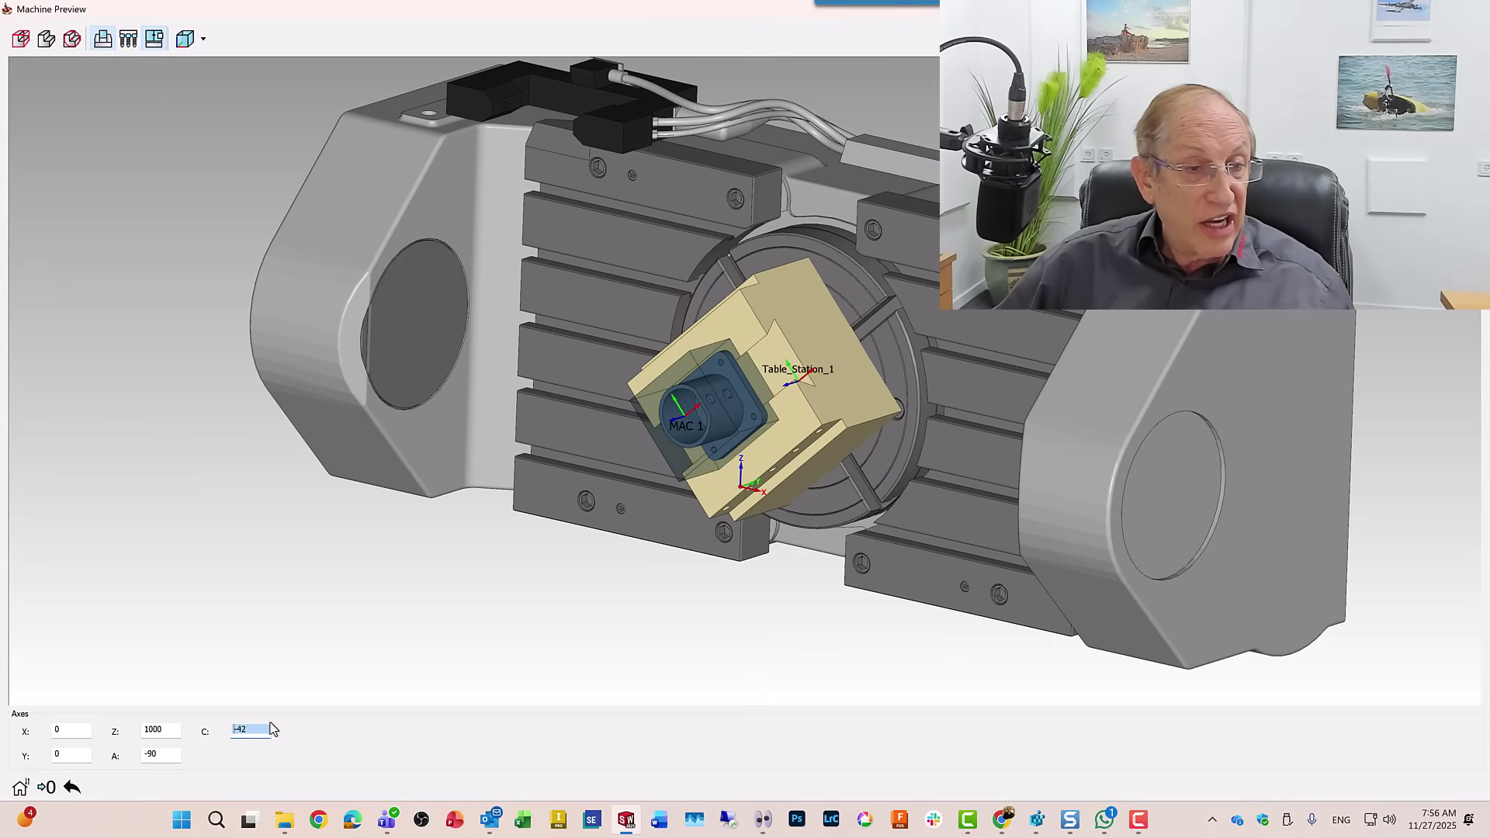
text(-58)
key(Return)
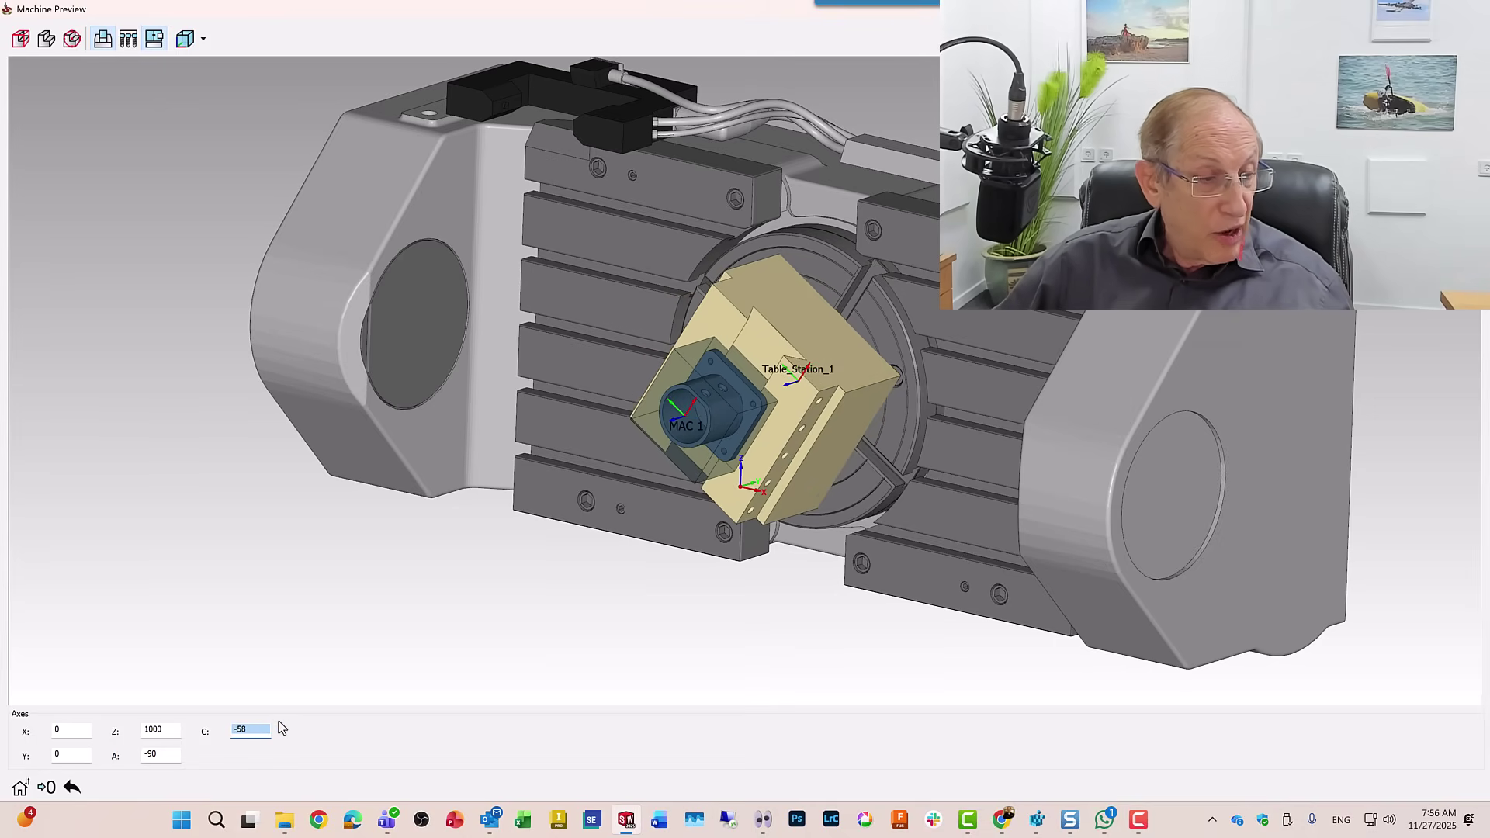
text(-88)
key(Return)
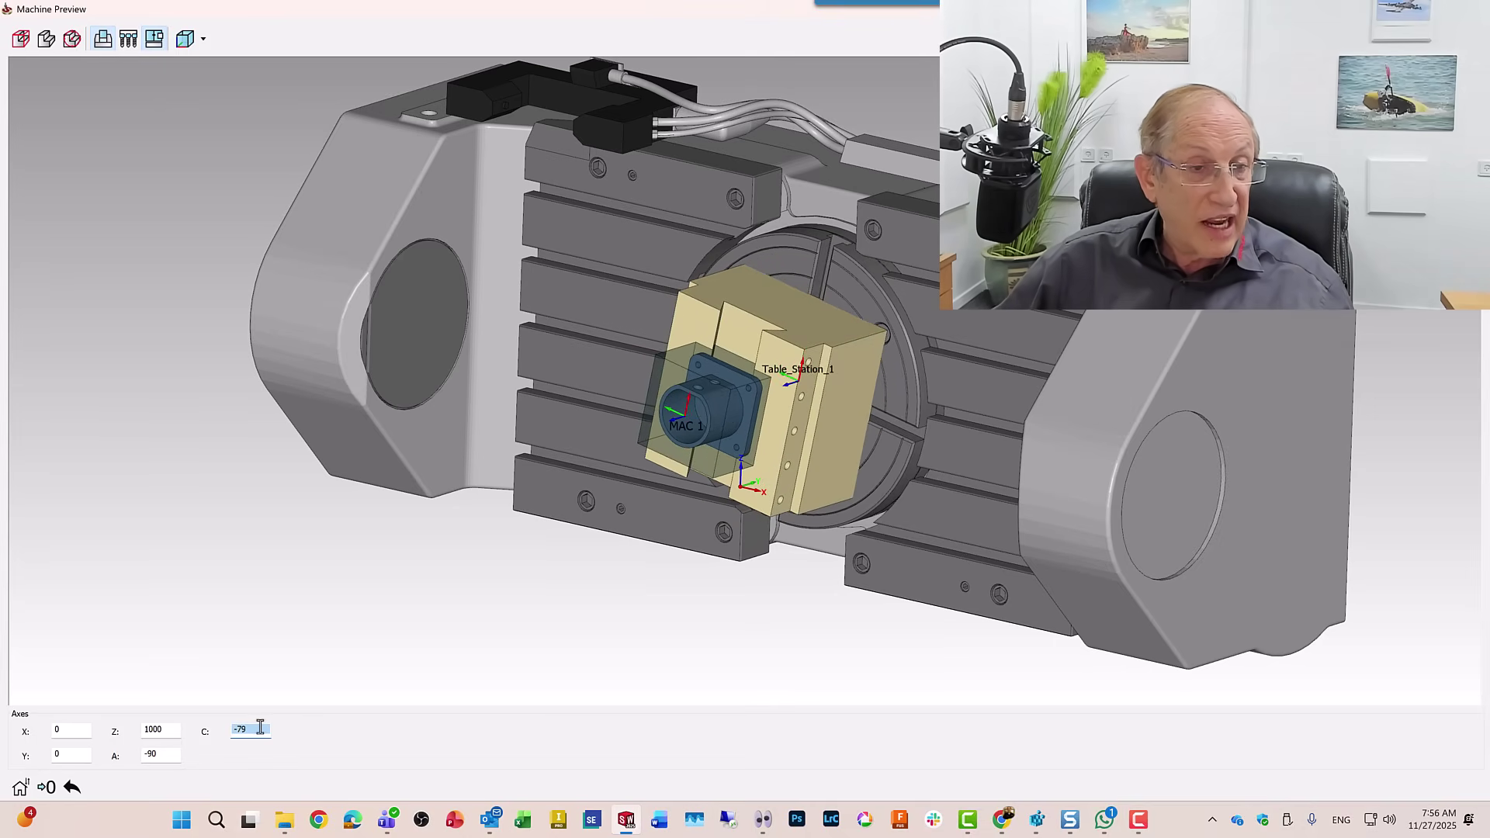
text(-79)
key(Return)
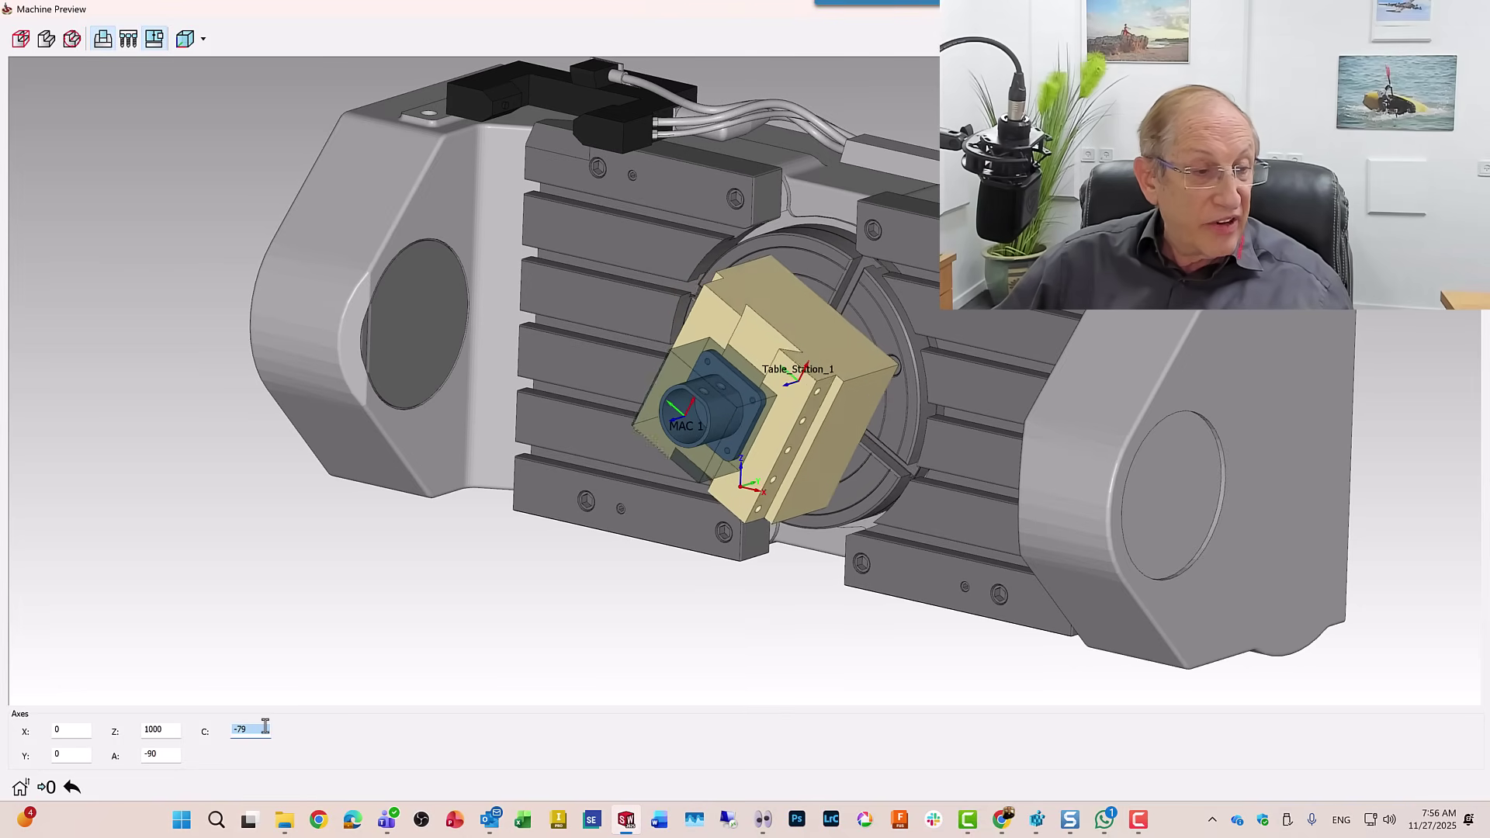
text(-43)
key(Return)
scroll(951, 430, down, 1)
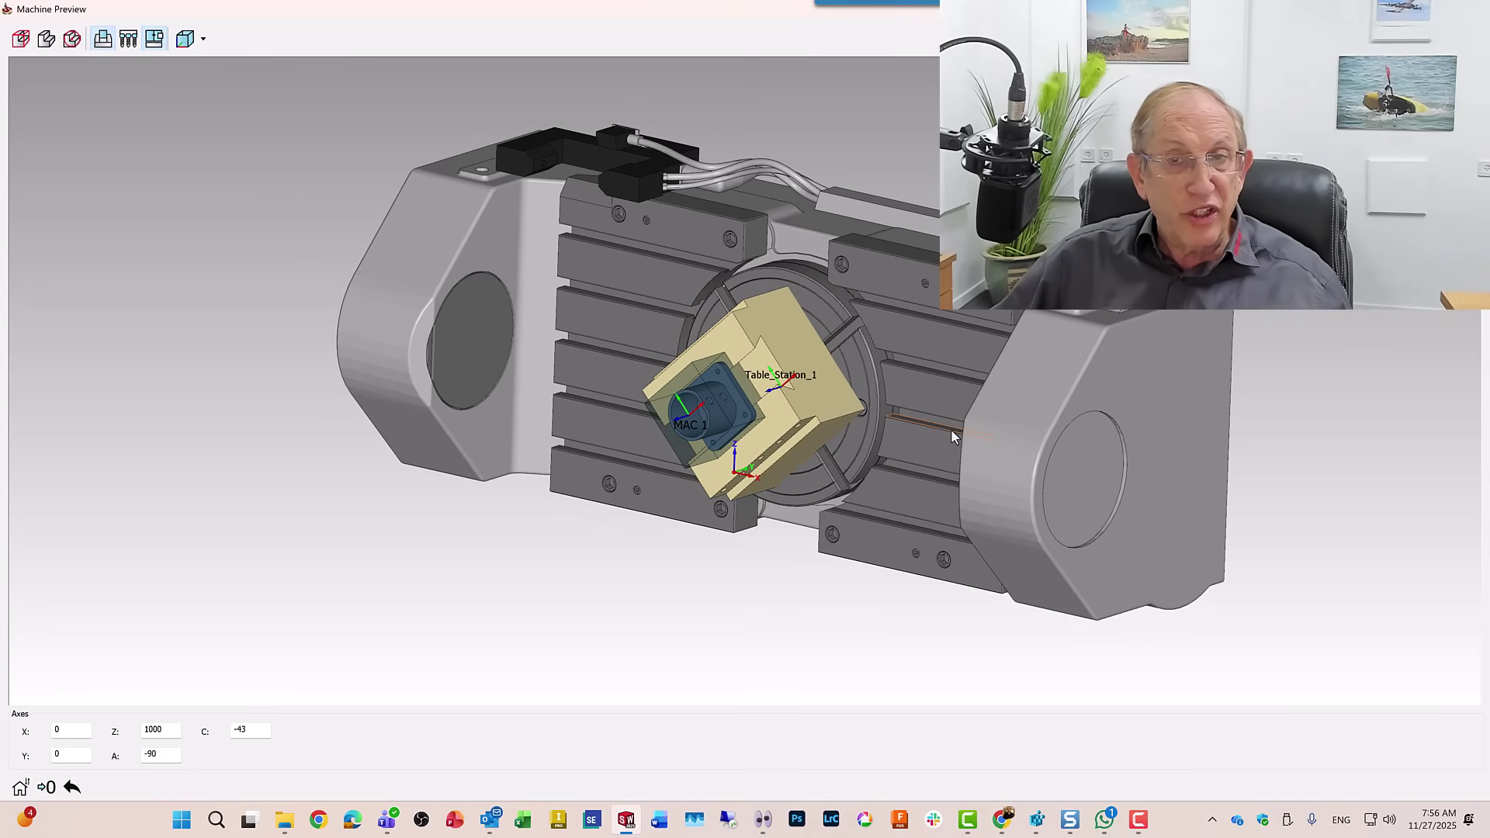
Close Machine Preview and review the 11 magazine tools in ToolKit.
click(1464, 15)
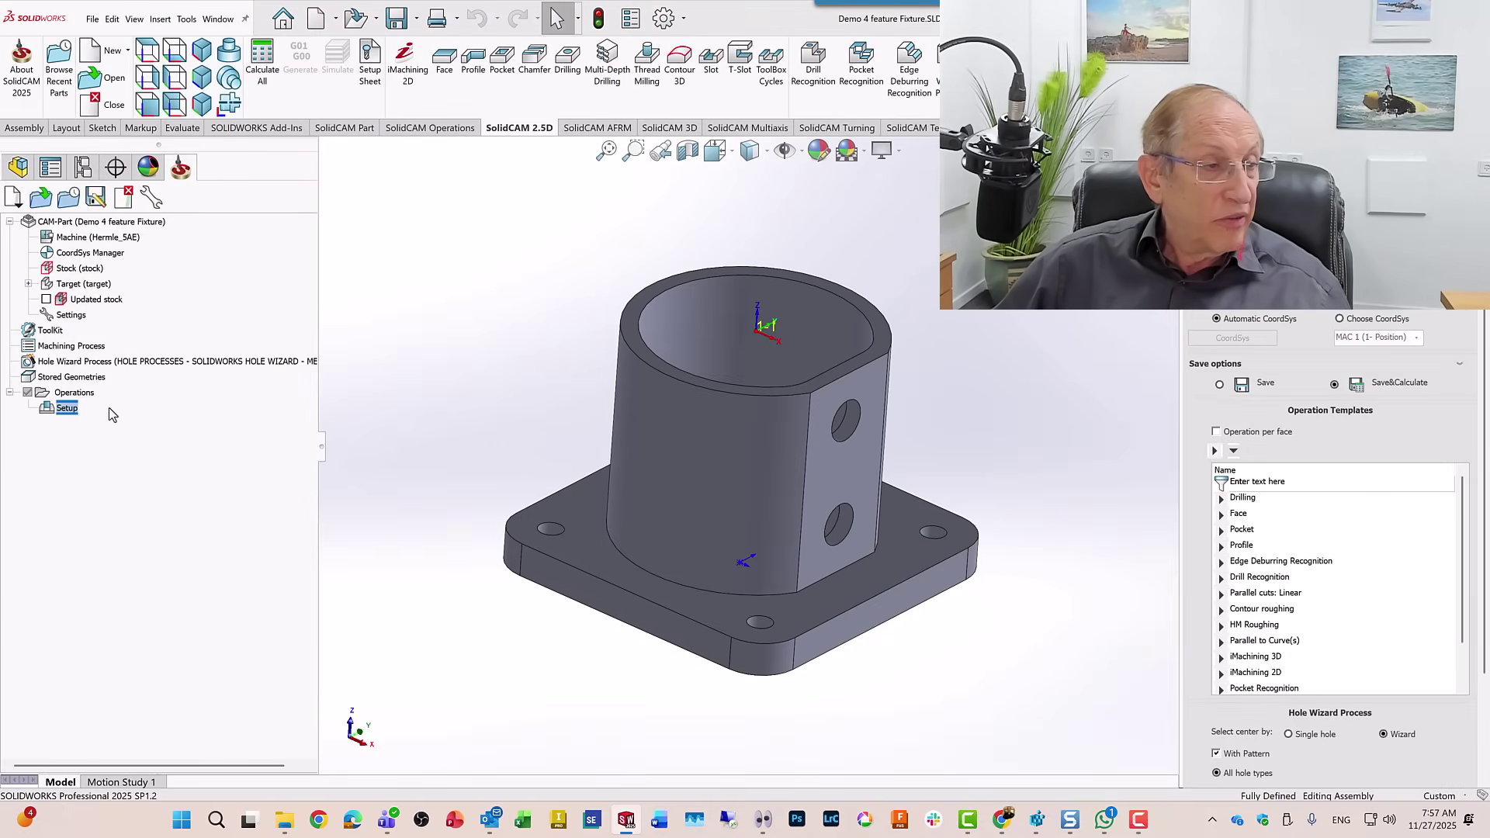
double_click(51, 331)
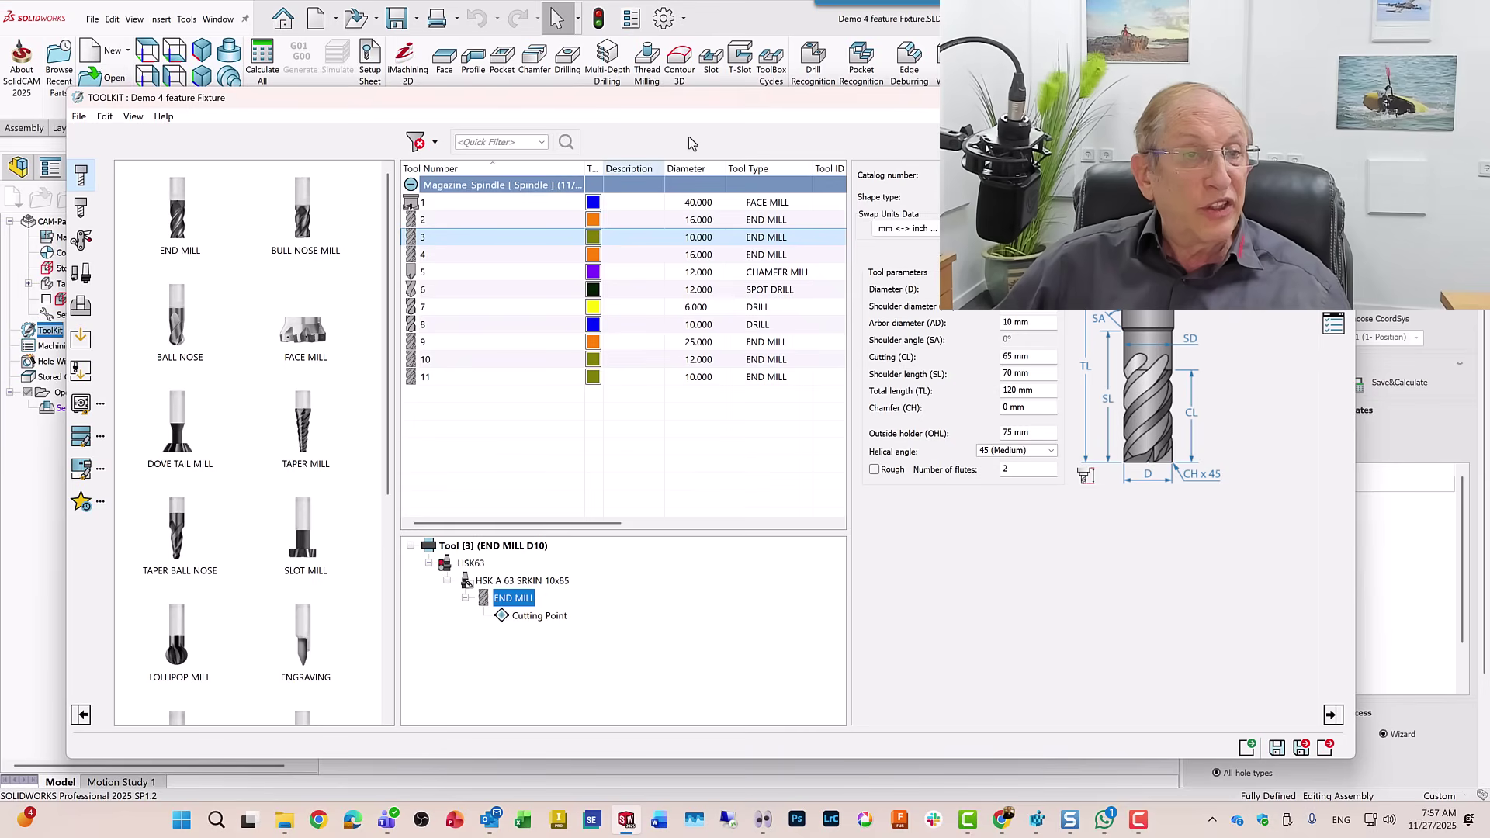
drag(758, 101, 805, 90)
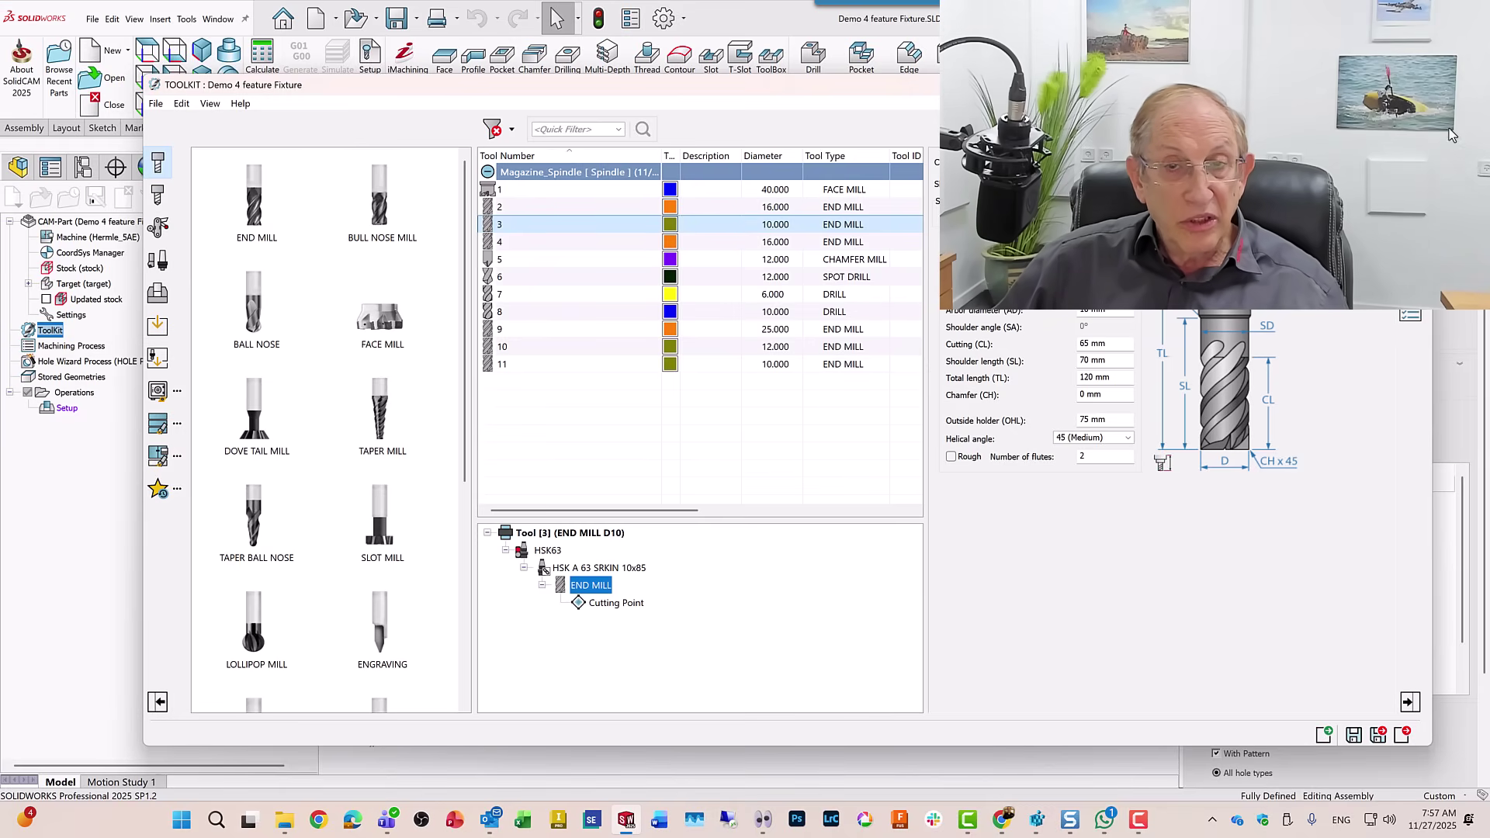
click(1412, 90)
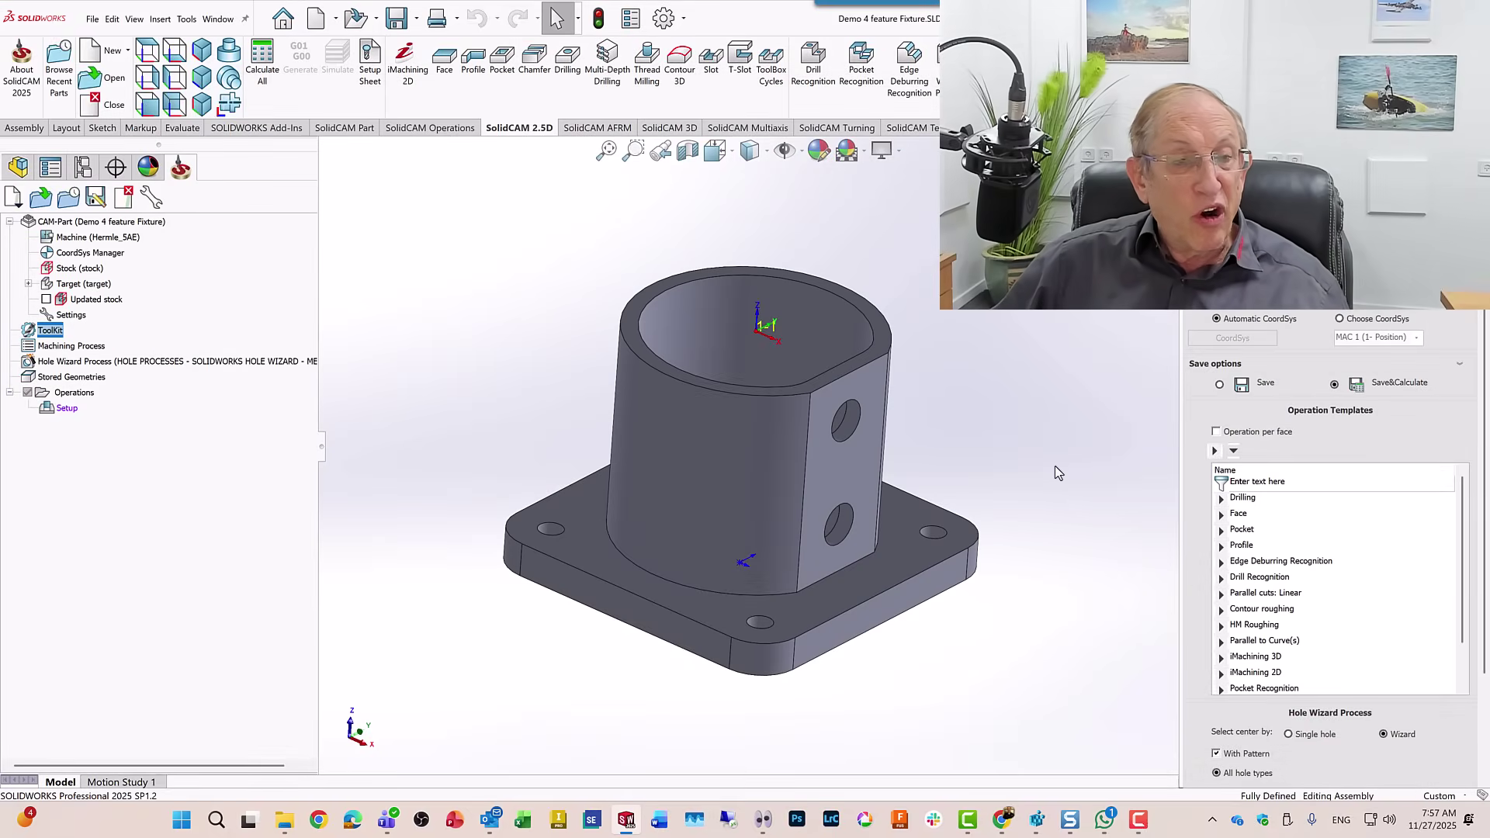
Run CAM Assist from Operations and orbit the loaded fixture part.
middle_drag(1056, 467, 743, 458)
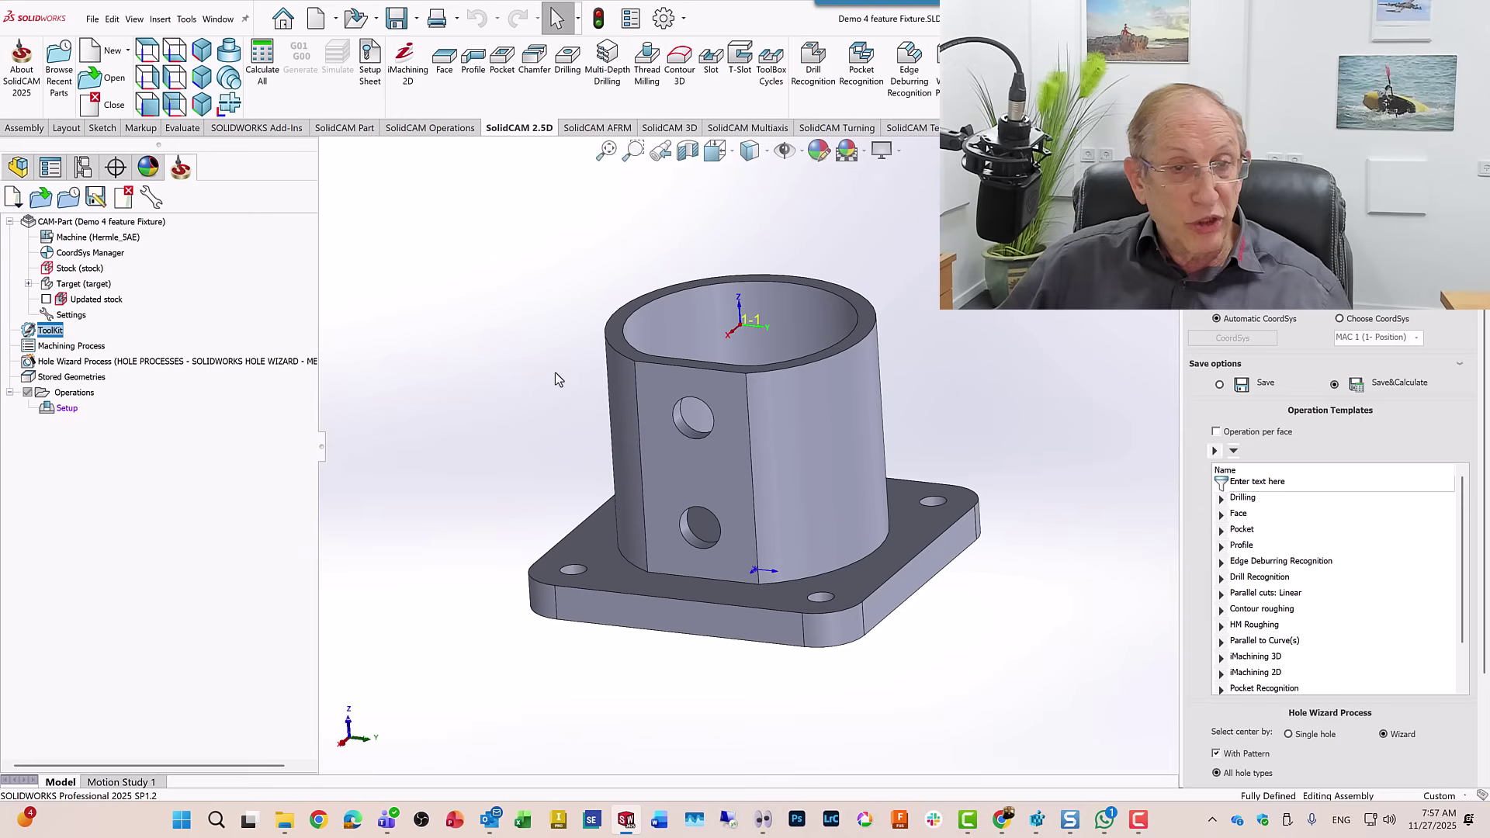
right_click(74, 393)
click(194, 284)
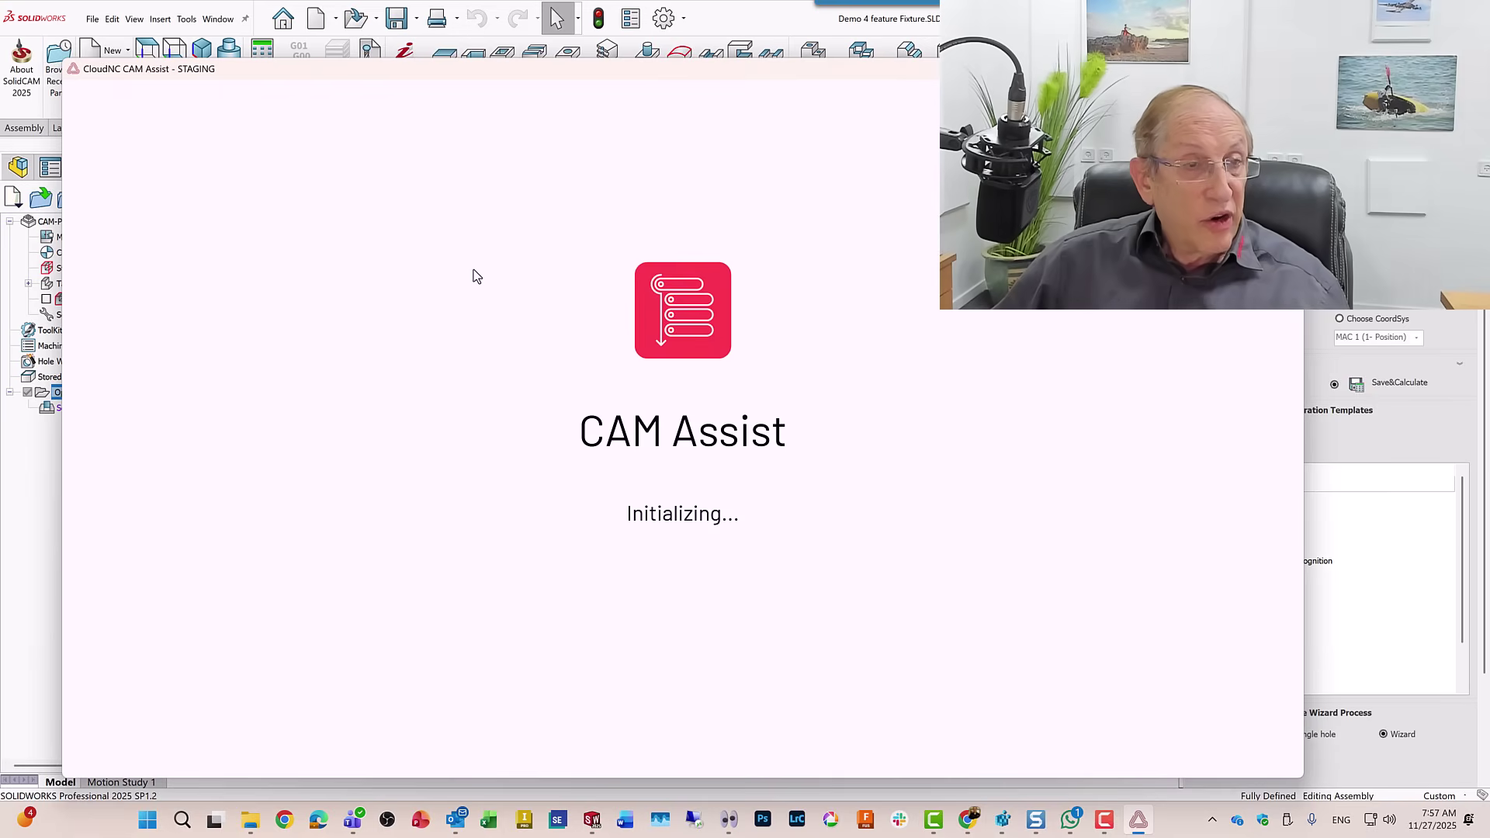
drag(699, 73, 711, 40)
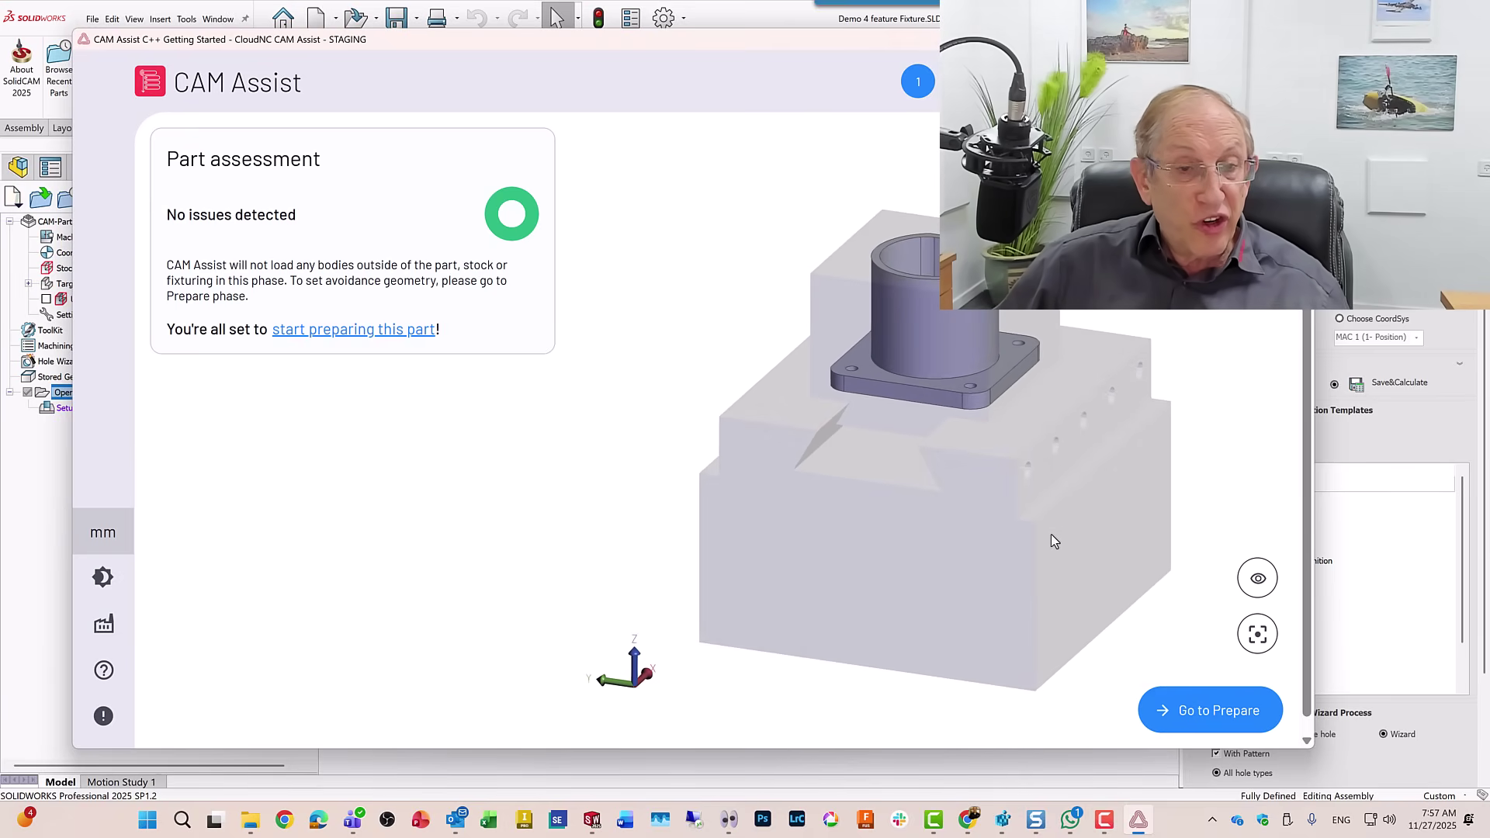
drag(1051, 534, 1043, 505)
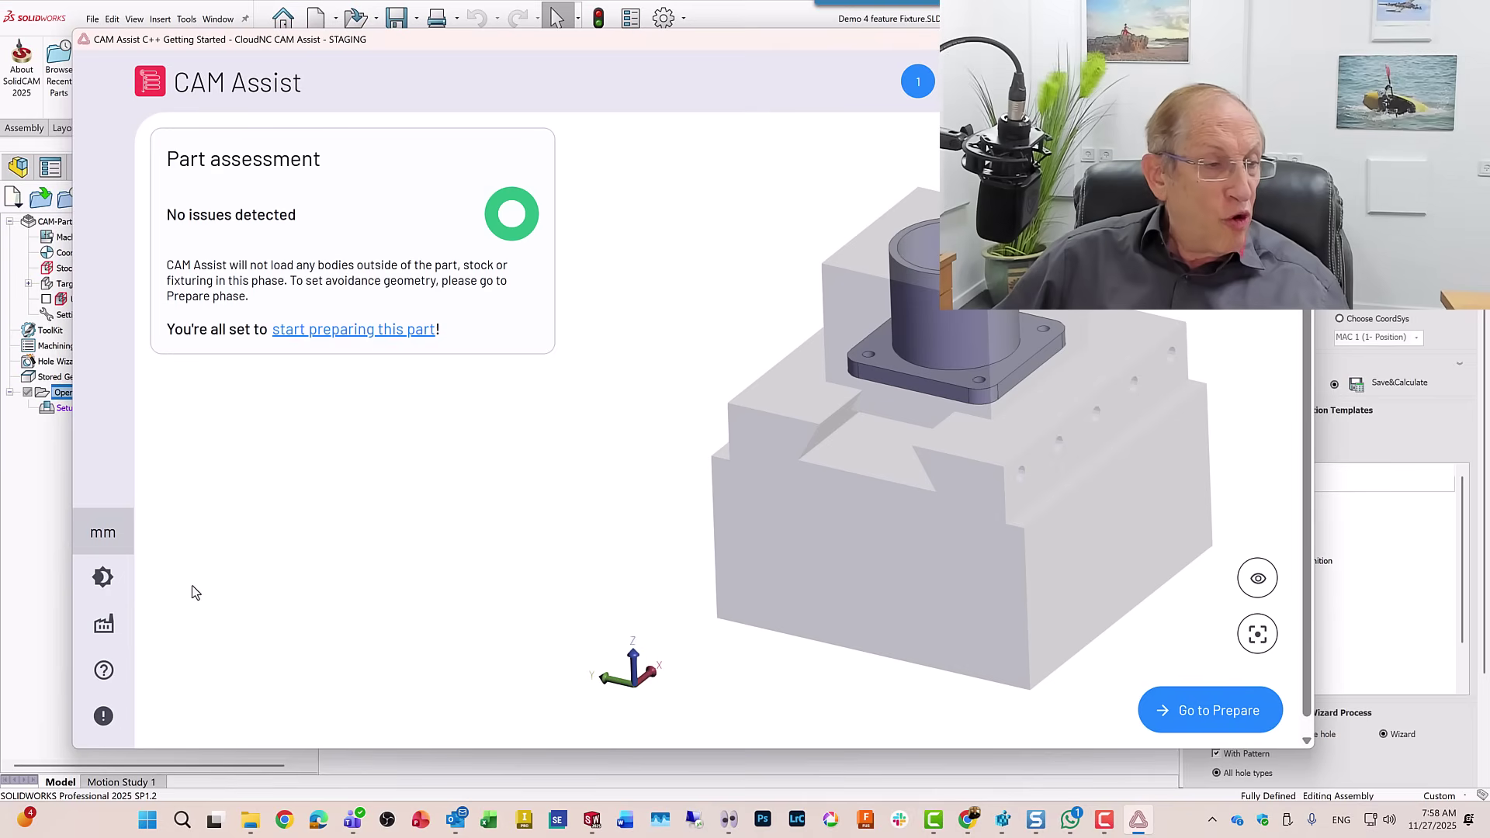
Choose 17-4PH from page two of My Materials and return to the part assessment.
click(106, 630)
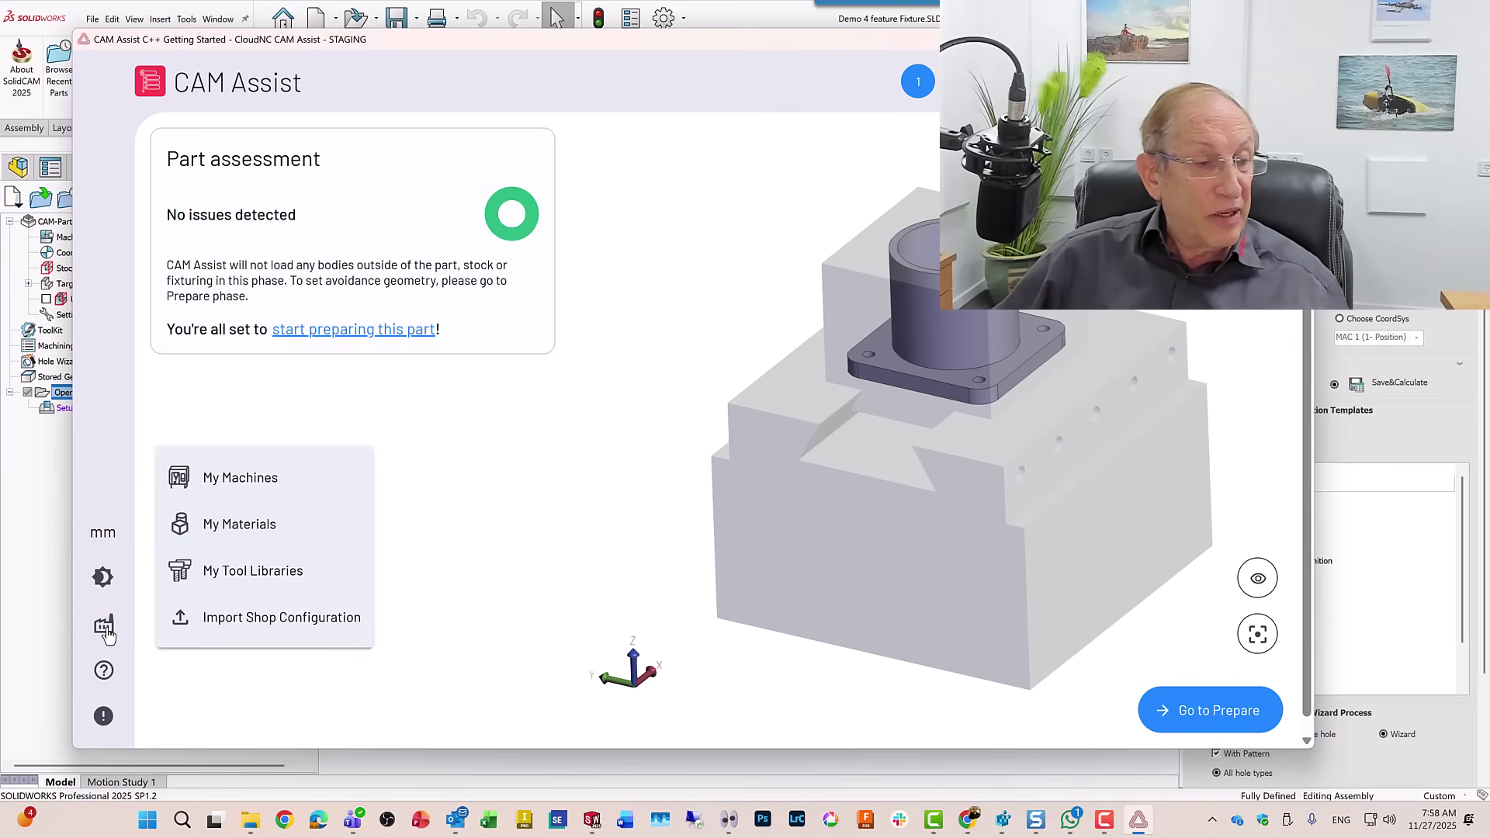
click(230, 528)
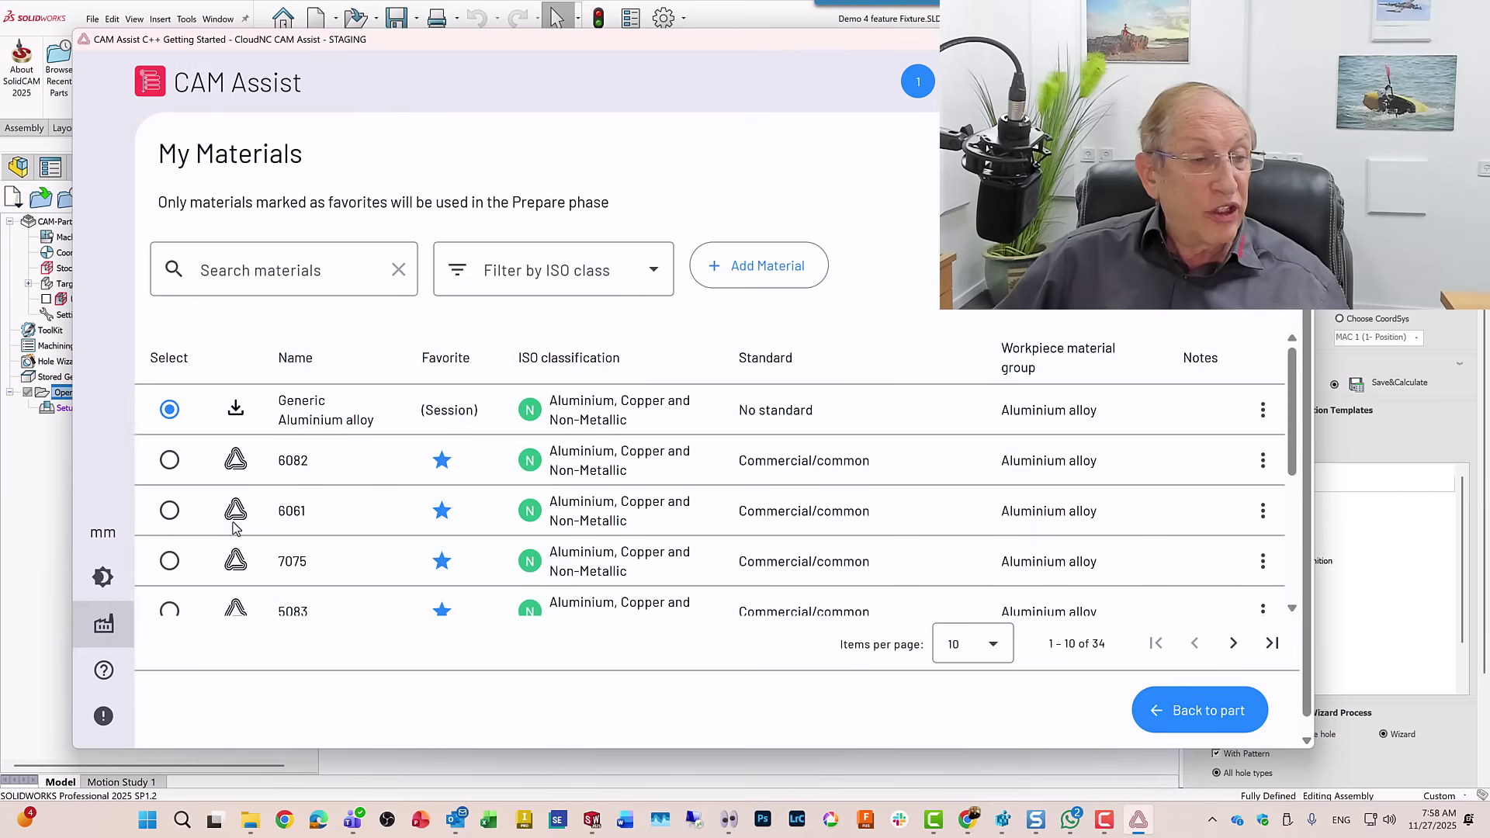
scroll(723, 530, down, 2)
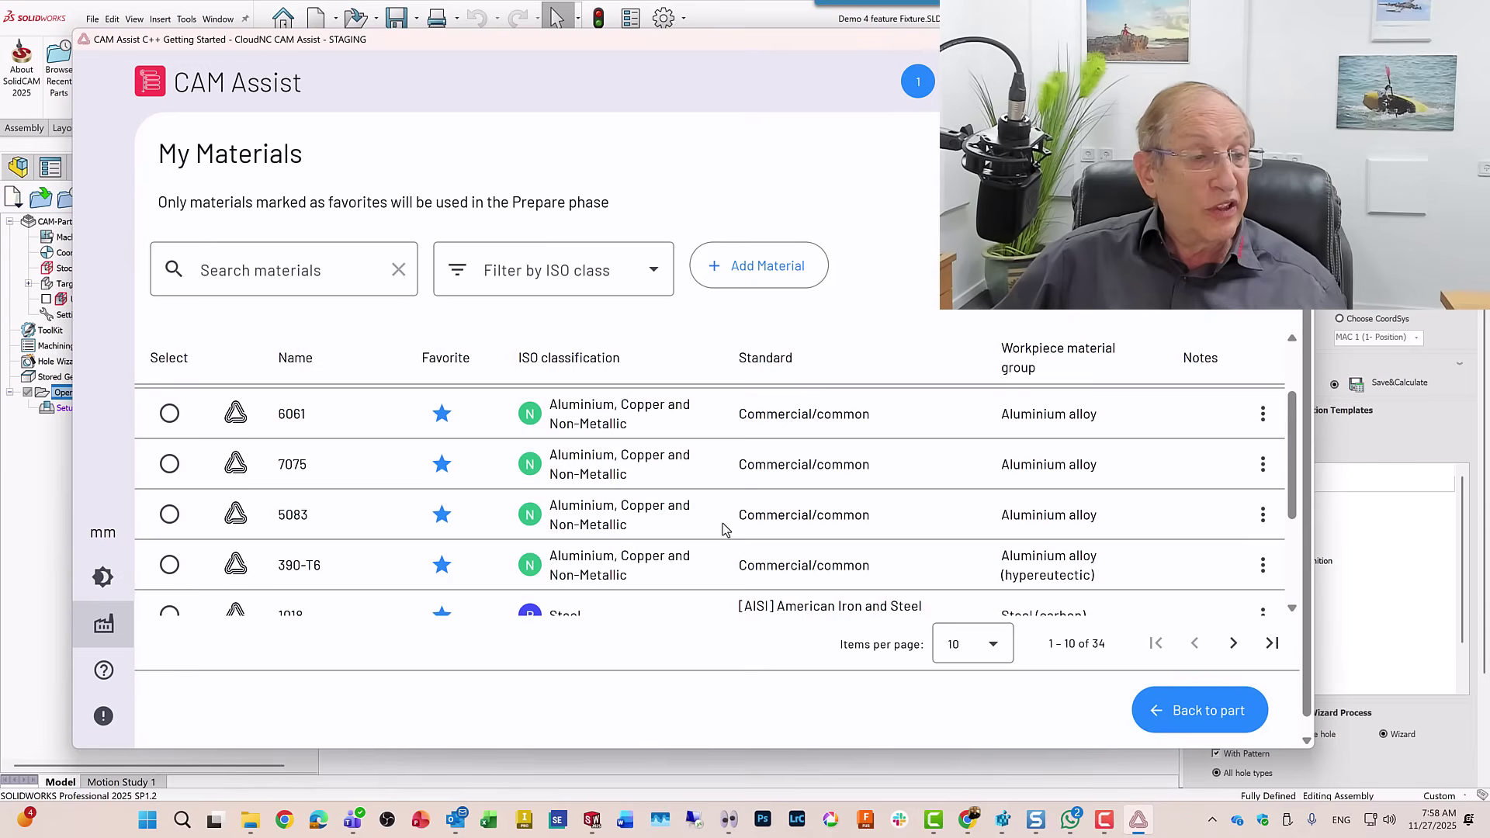
scroll(694, 516, down, 3)
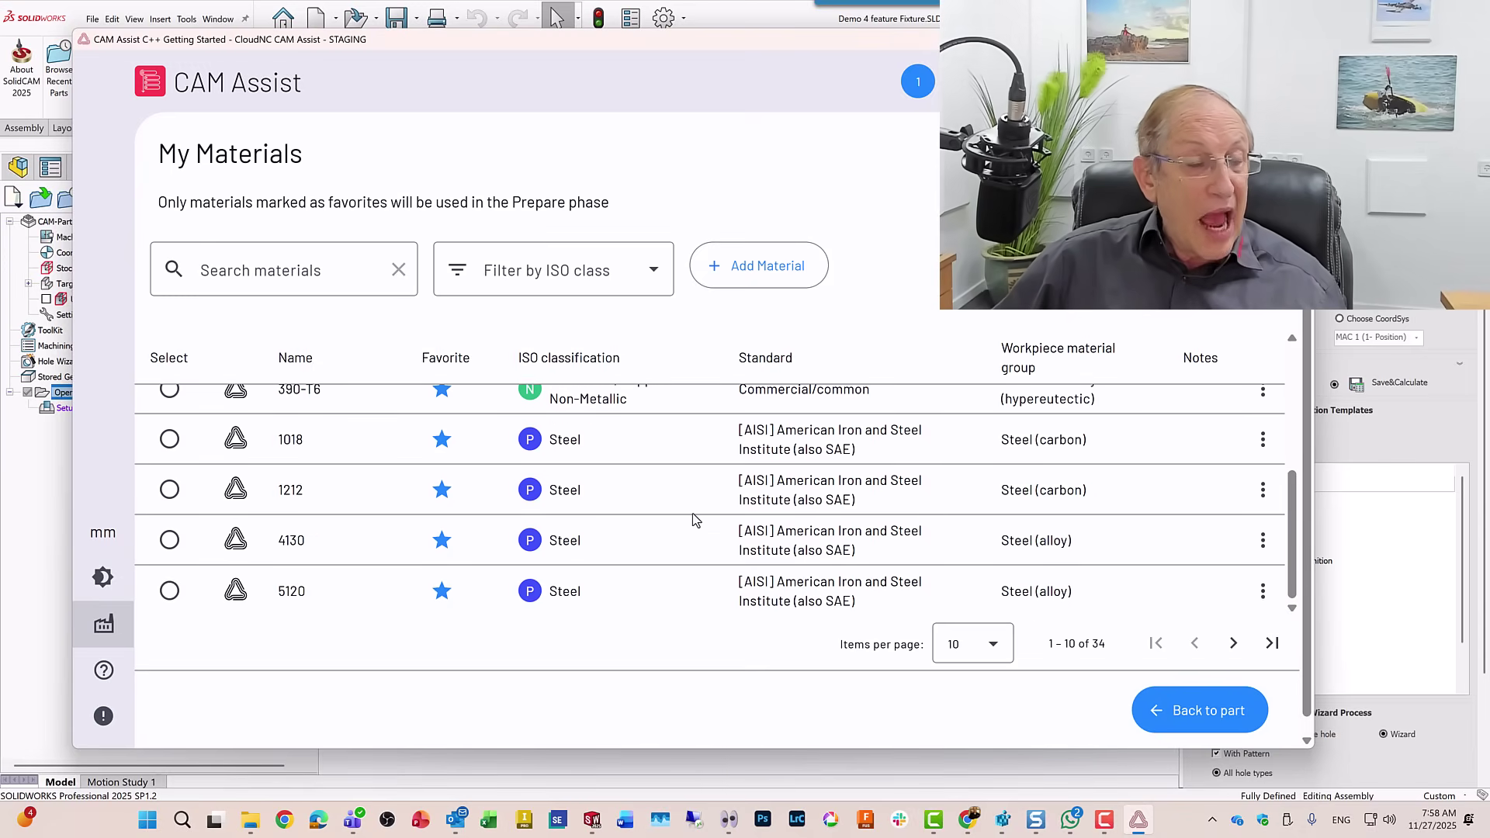
scroll(693, 515, down, 1)
scroll(693, 515, up, 3)
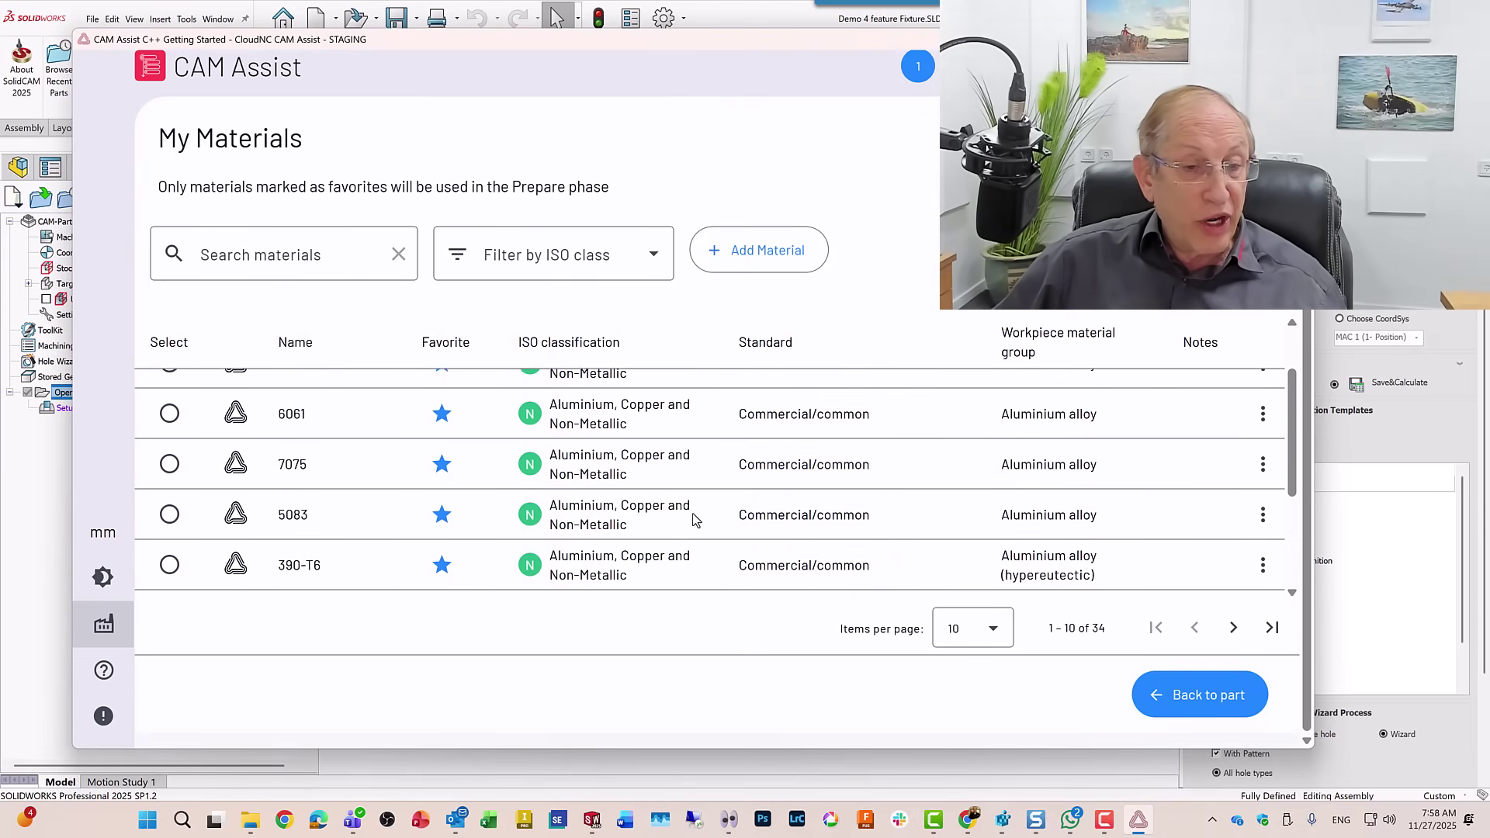
scroll(693, 514, down, 3)
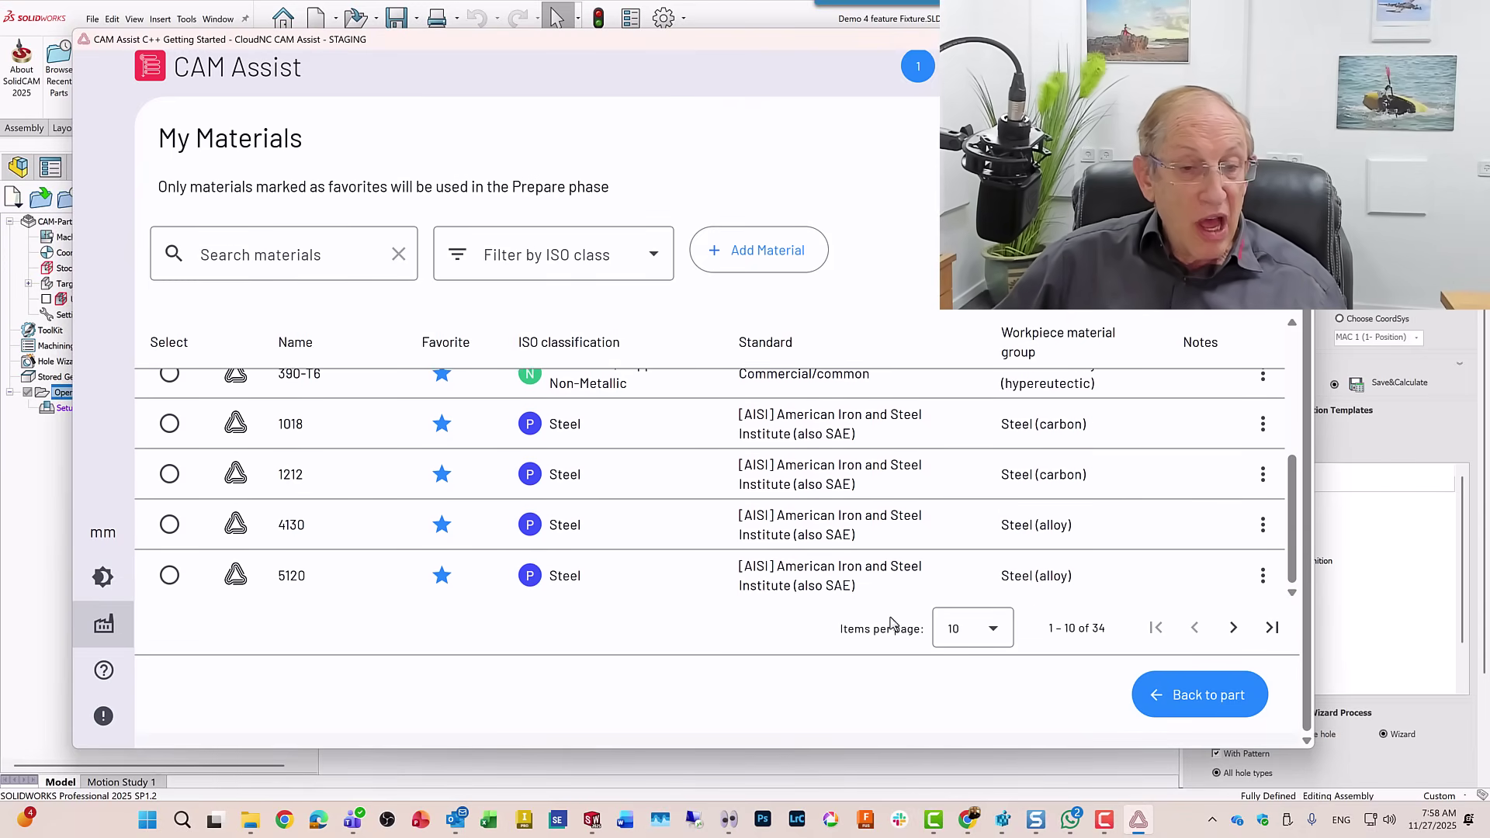
click(1228, 635)
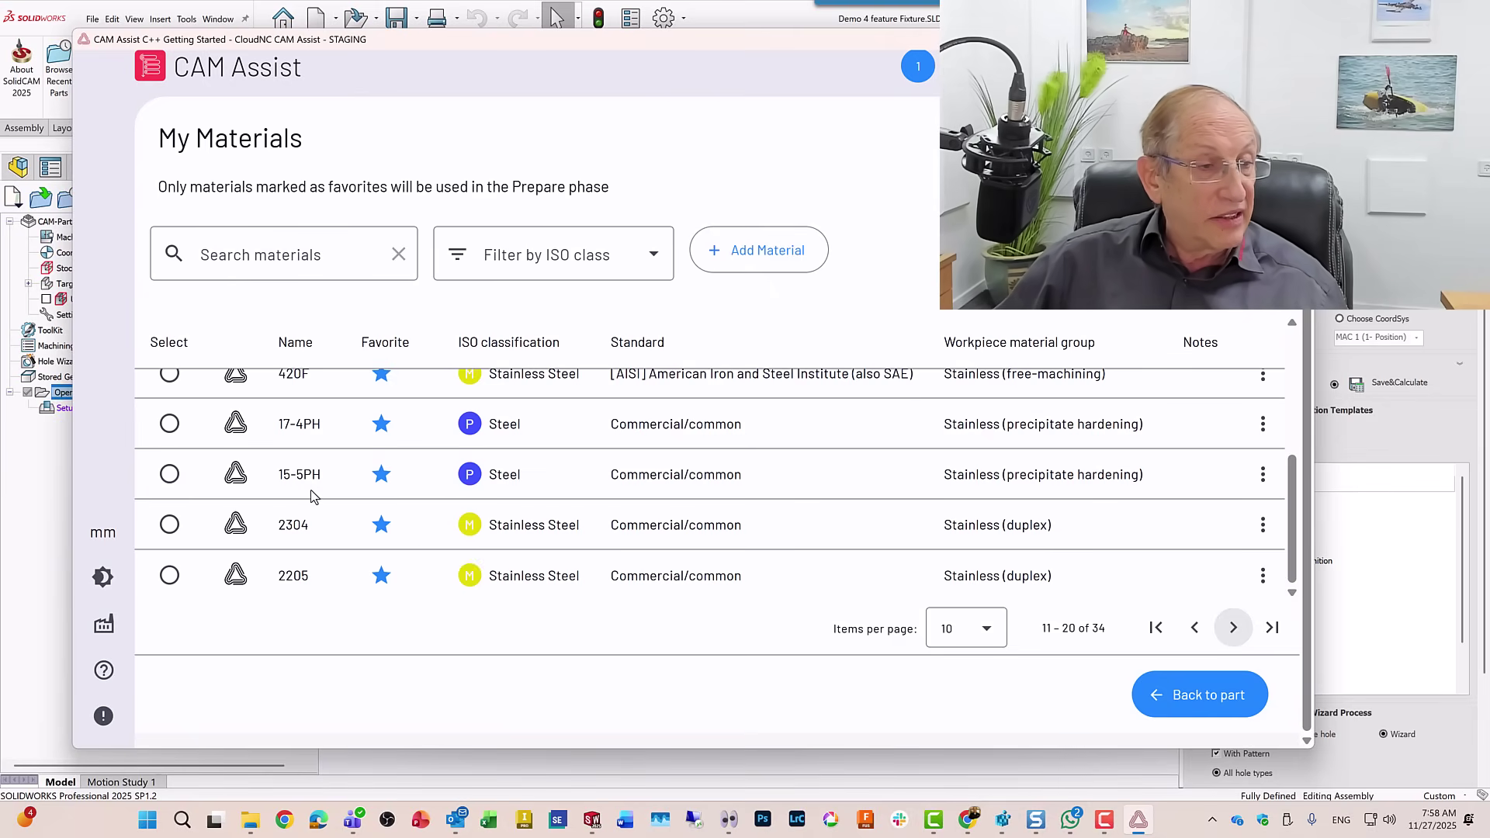
click(175, 436)
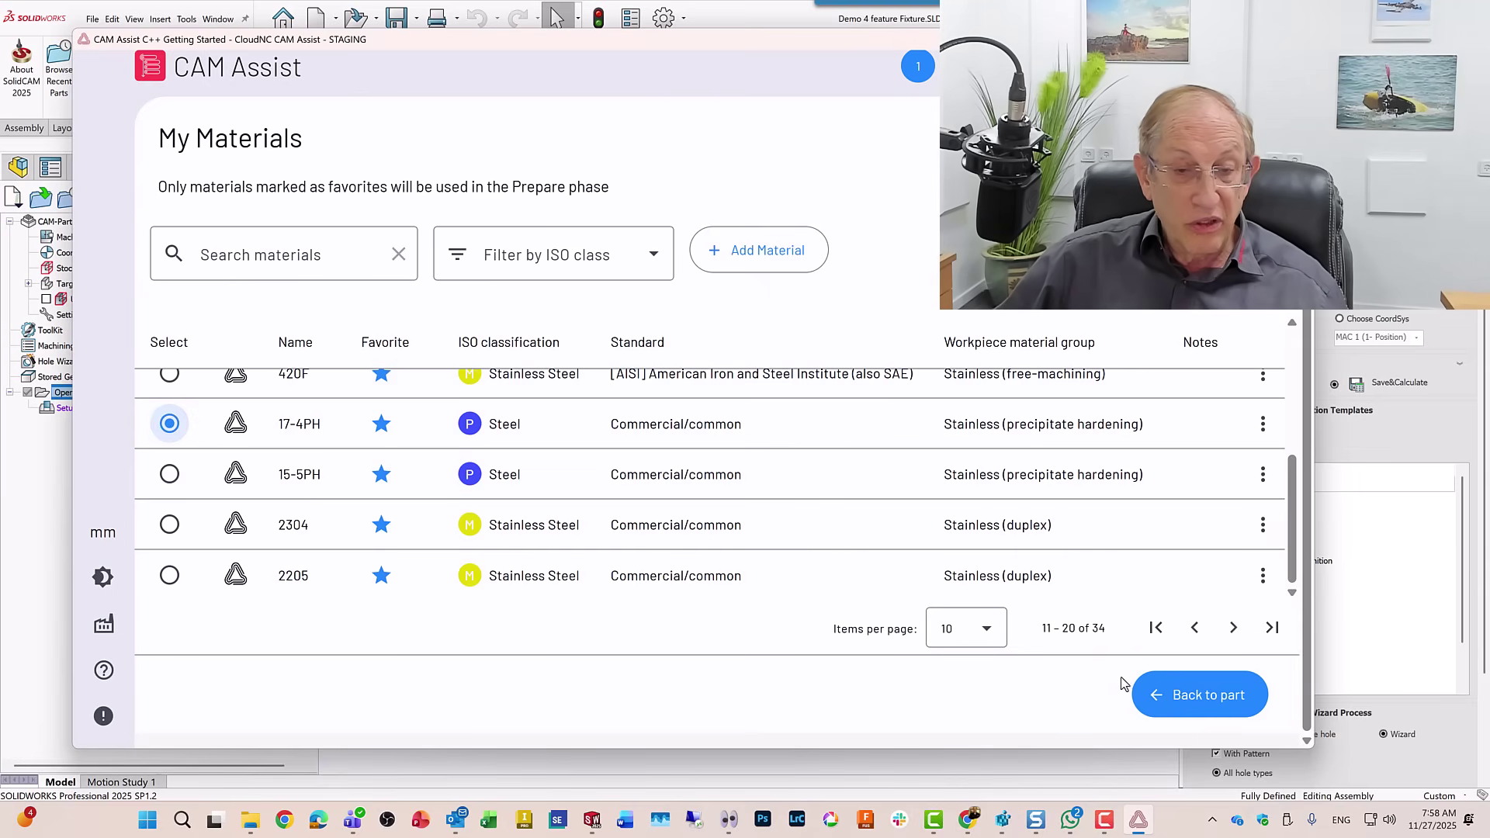
click(1172, 694)
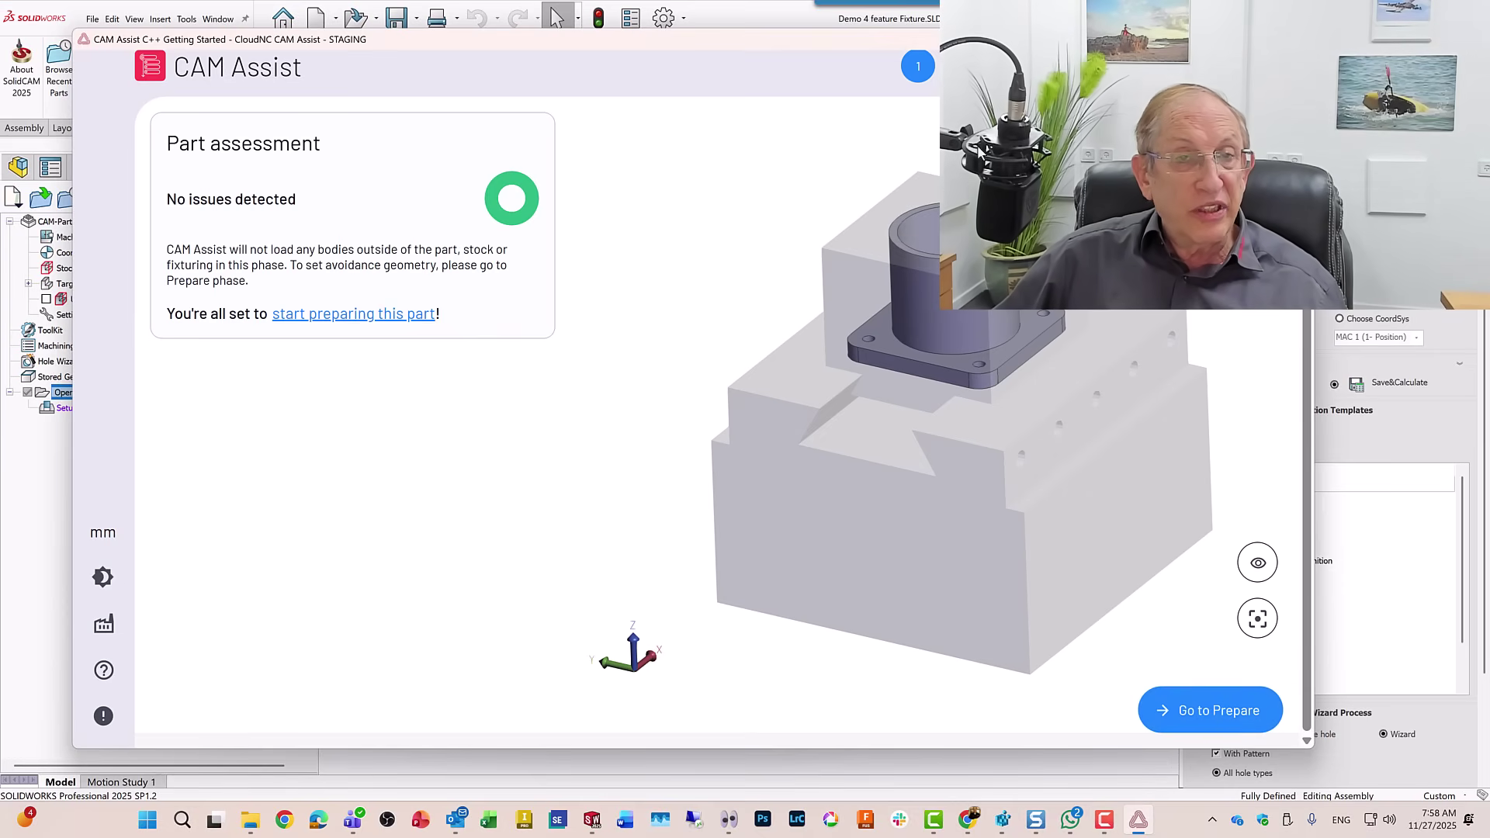
Move to the Prepare phase and bring up the machining Mode list.
click(1202, 714)
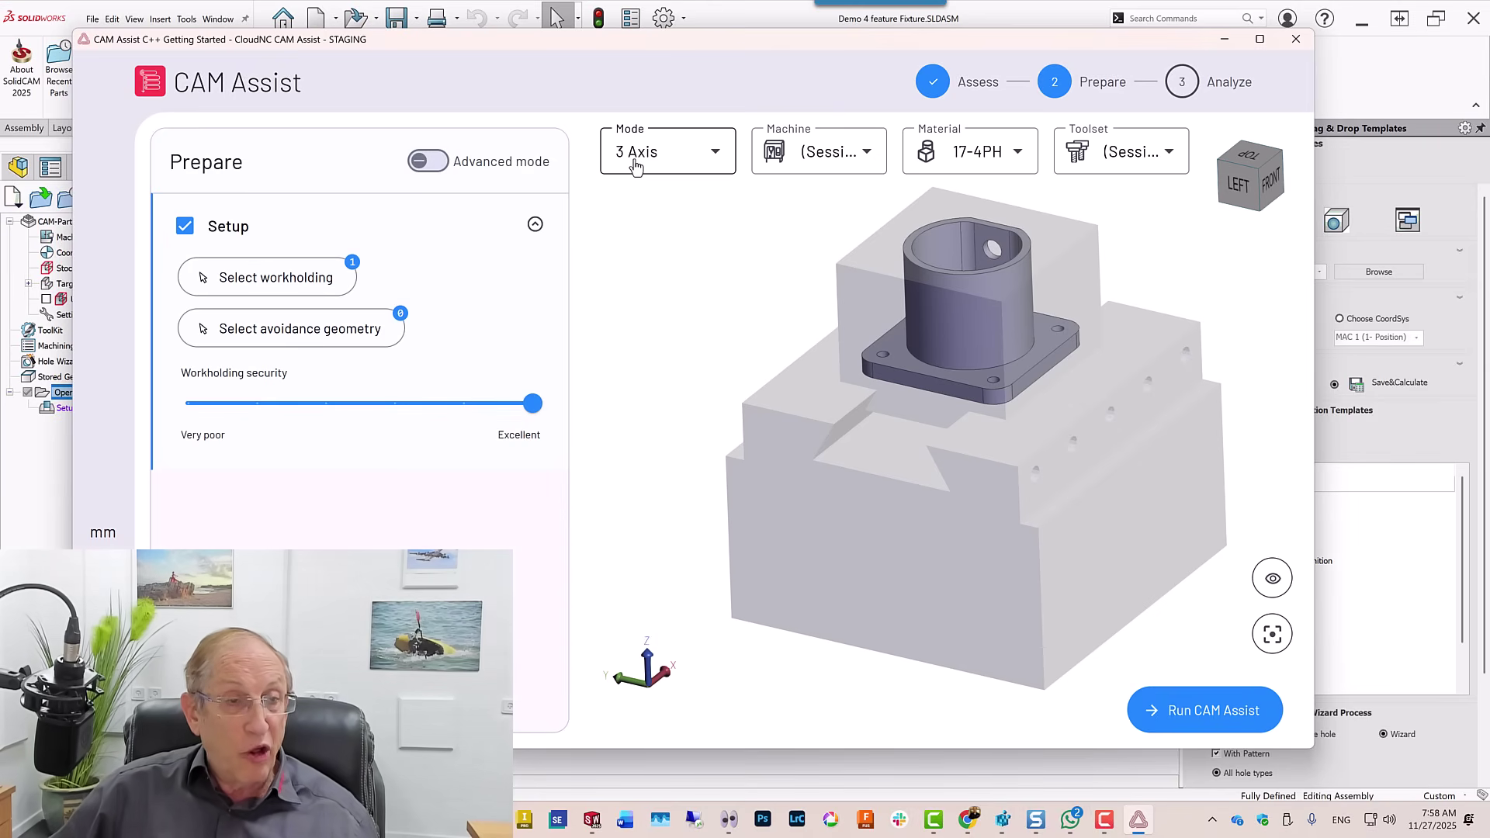
click(636, 166)
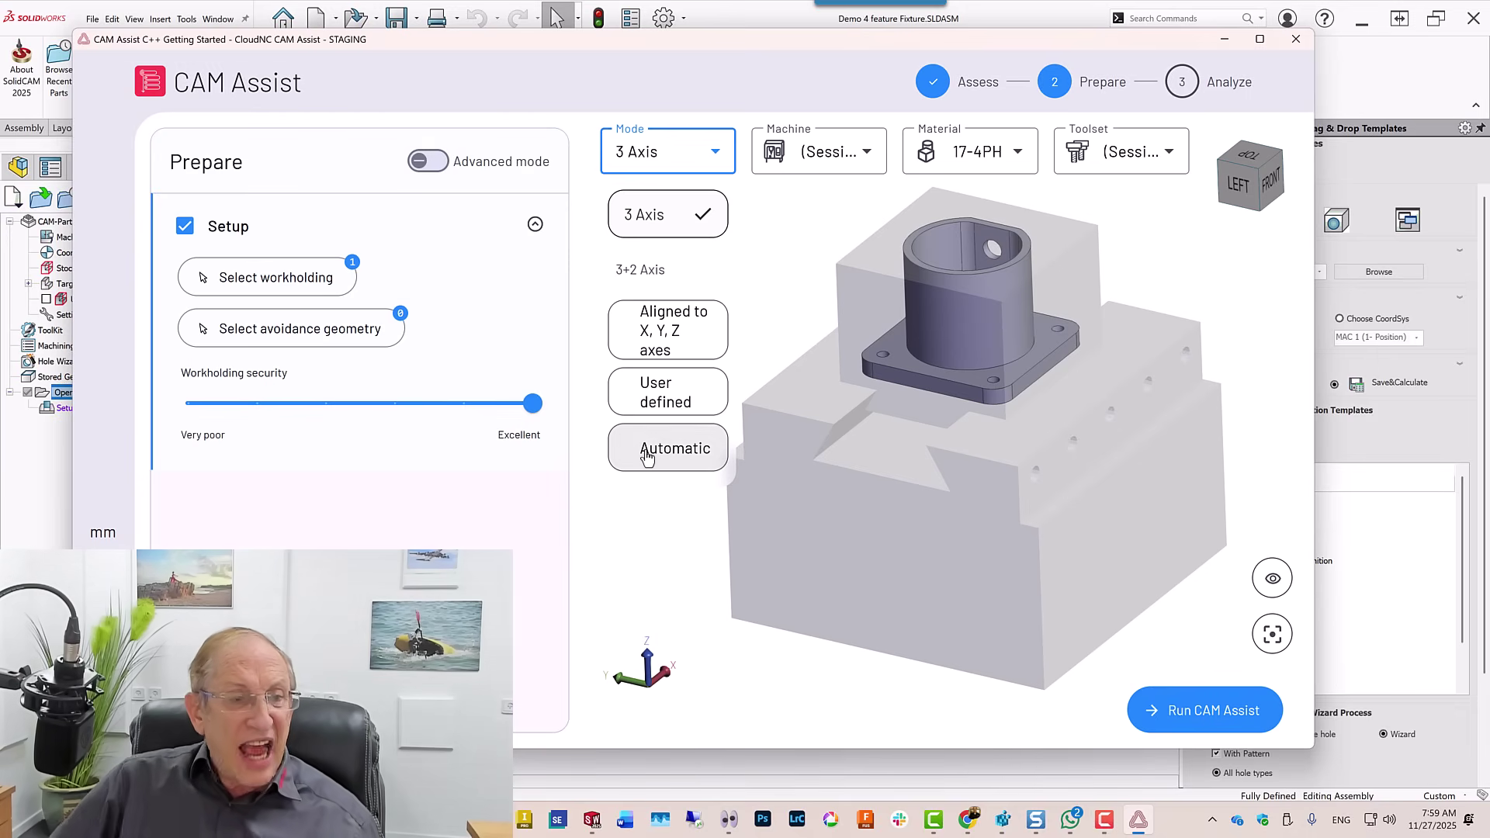
Use 3+2 User defined mode with separate roughing and finishing directions.
click(673, 399)
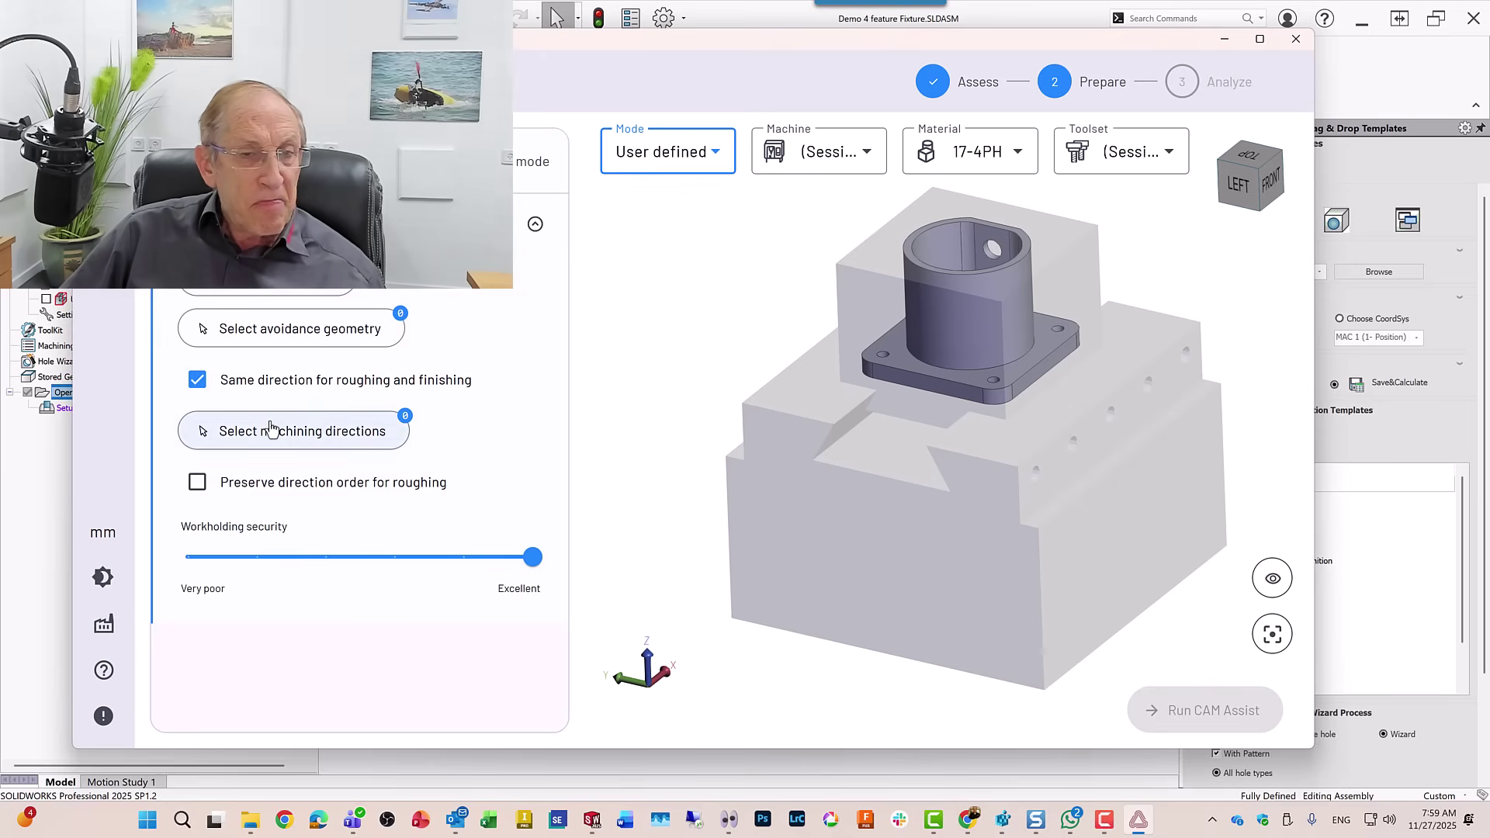
mouse_move(1049, 301)
mouse_down()
mouse_move(1002, 341)
mouse_move(1030, 308)
mouse_up()
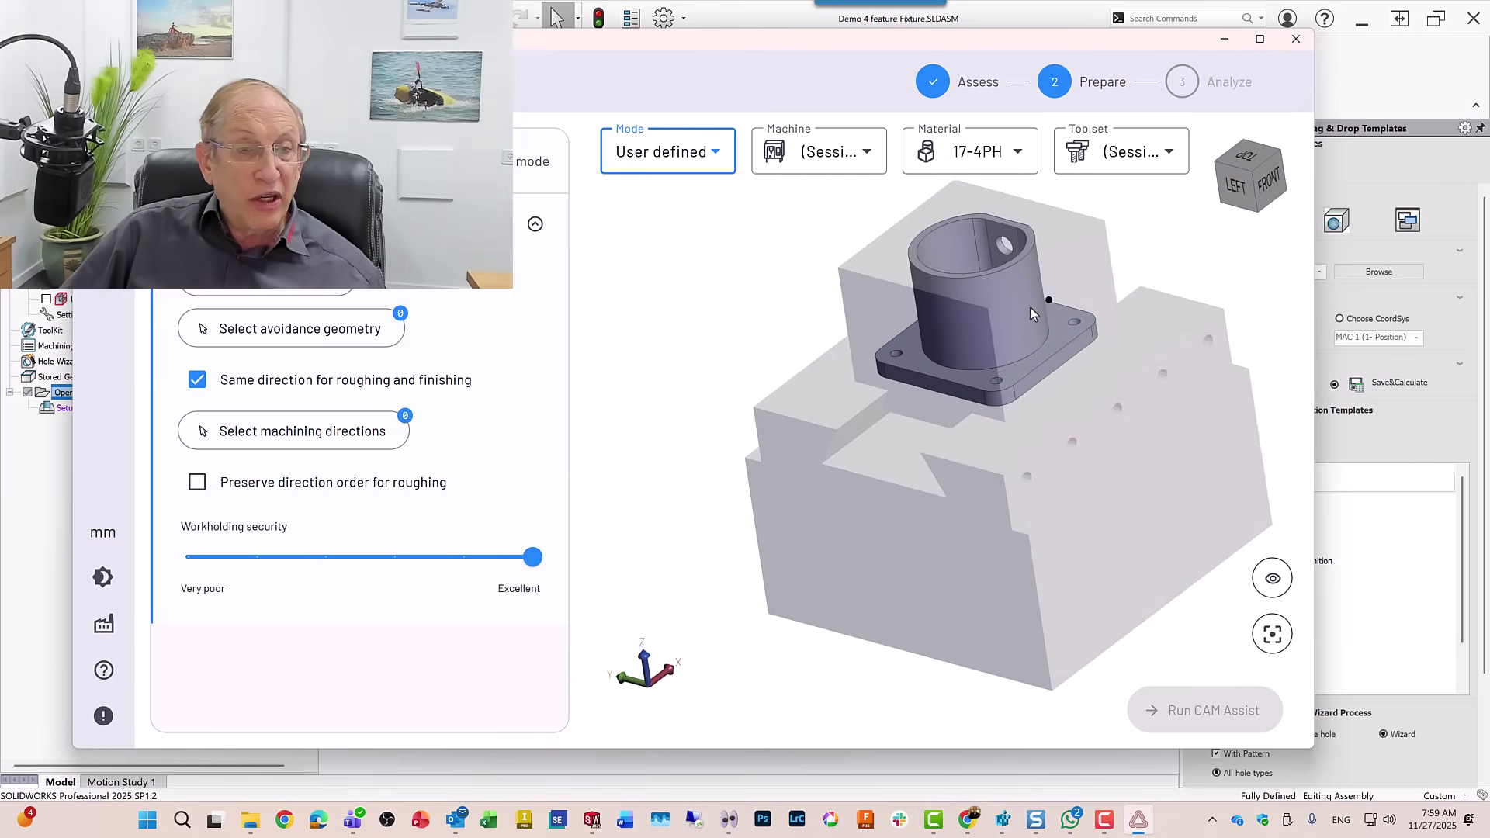
scroll(1009, 198, down, 3)
scroll(995, 228, up, 6)
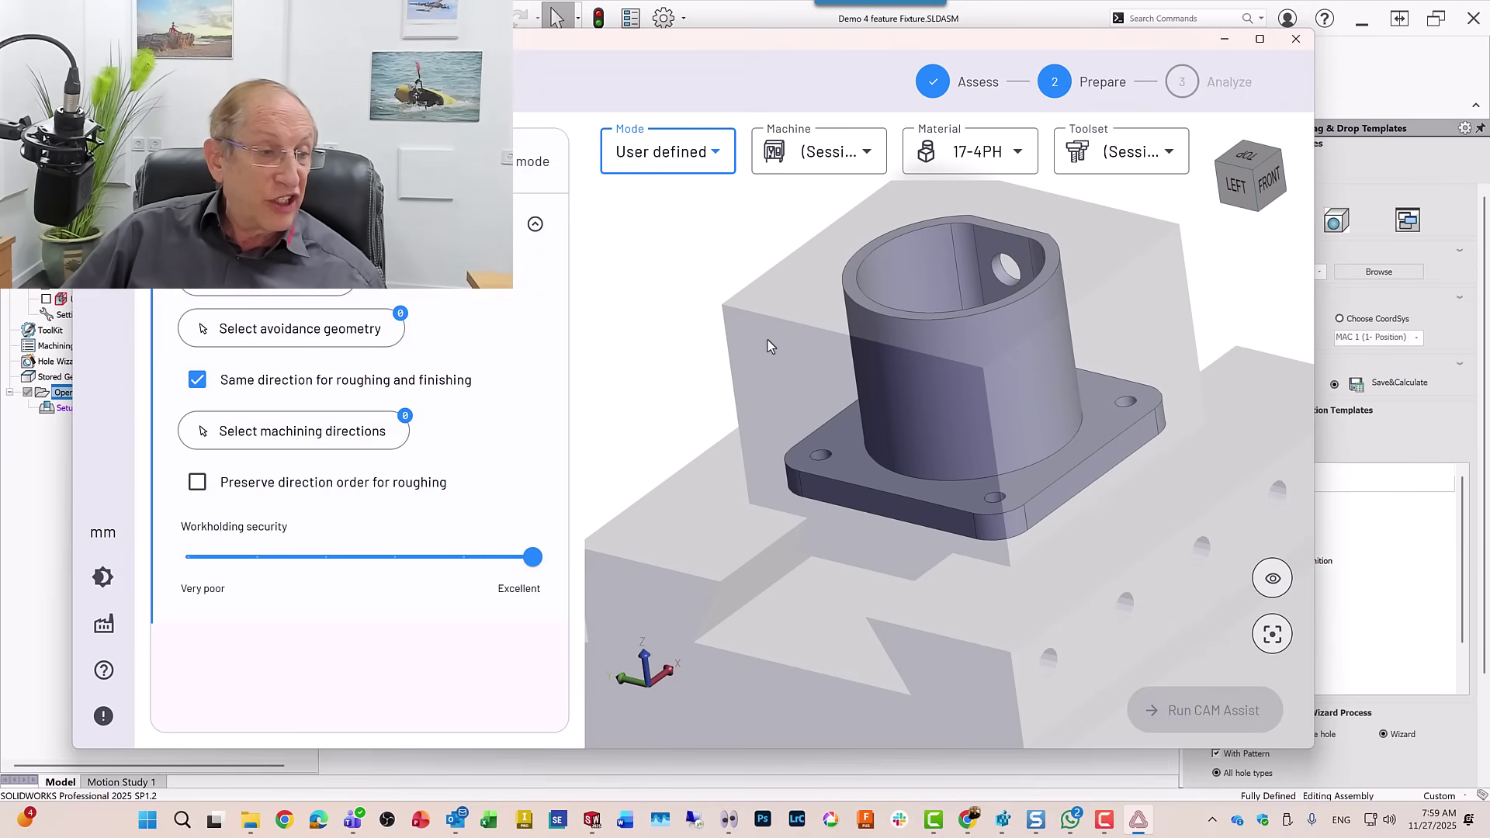
click(197, 381)
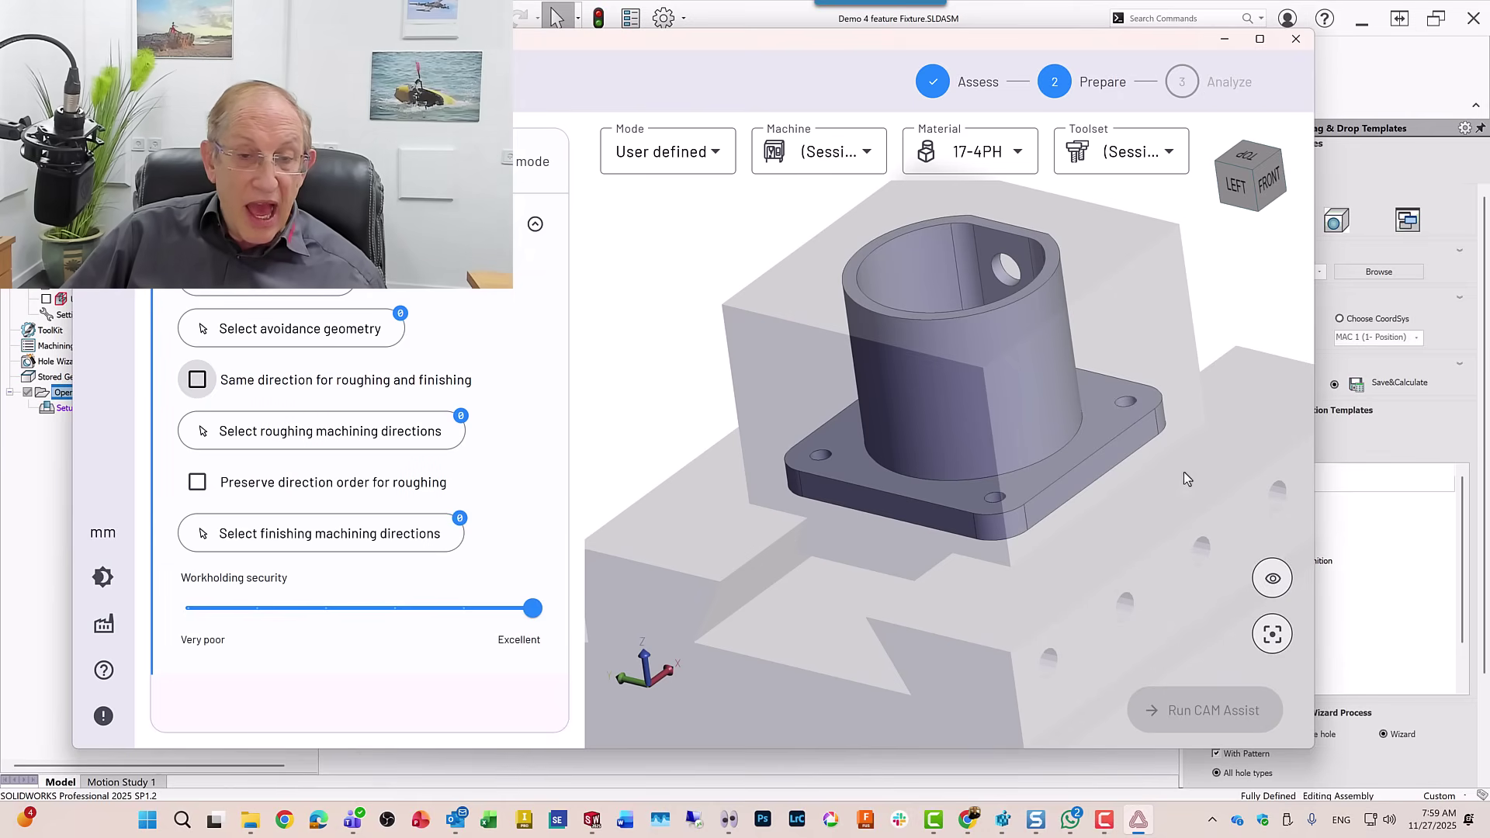
Set the Stock body to Hide in Body visibility.
click(1273, 579)
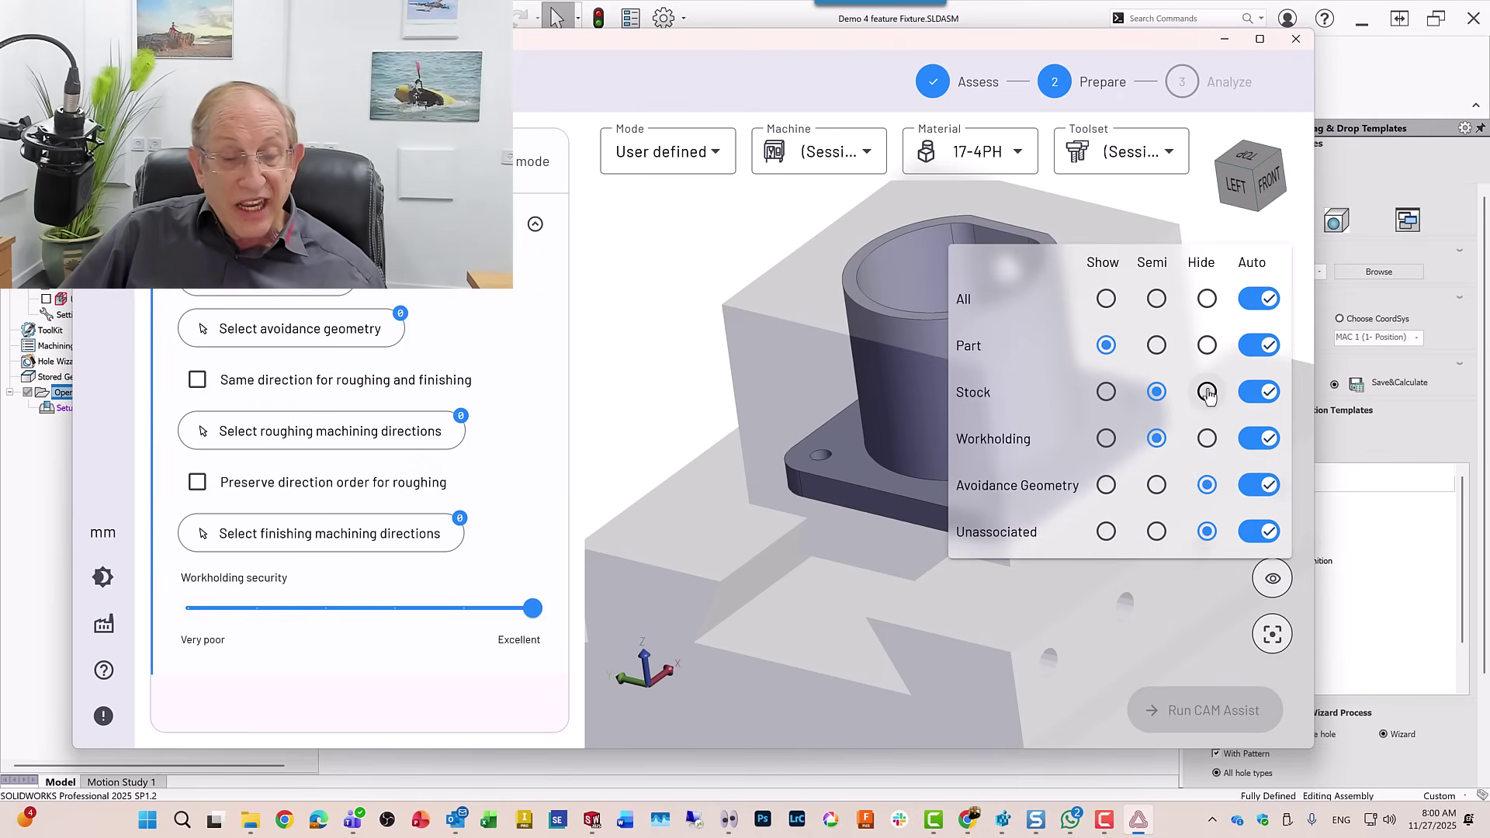
click(1208, 392)
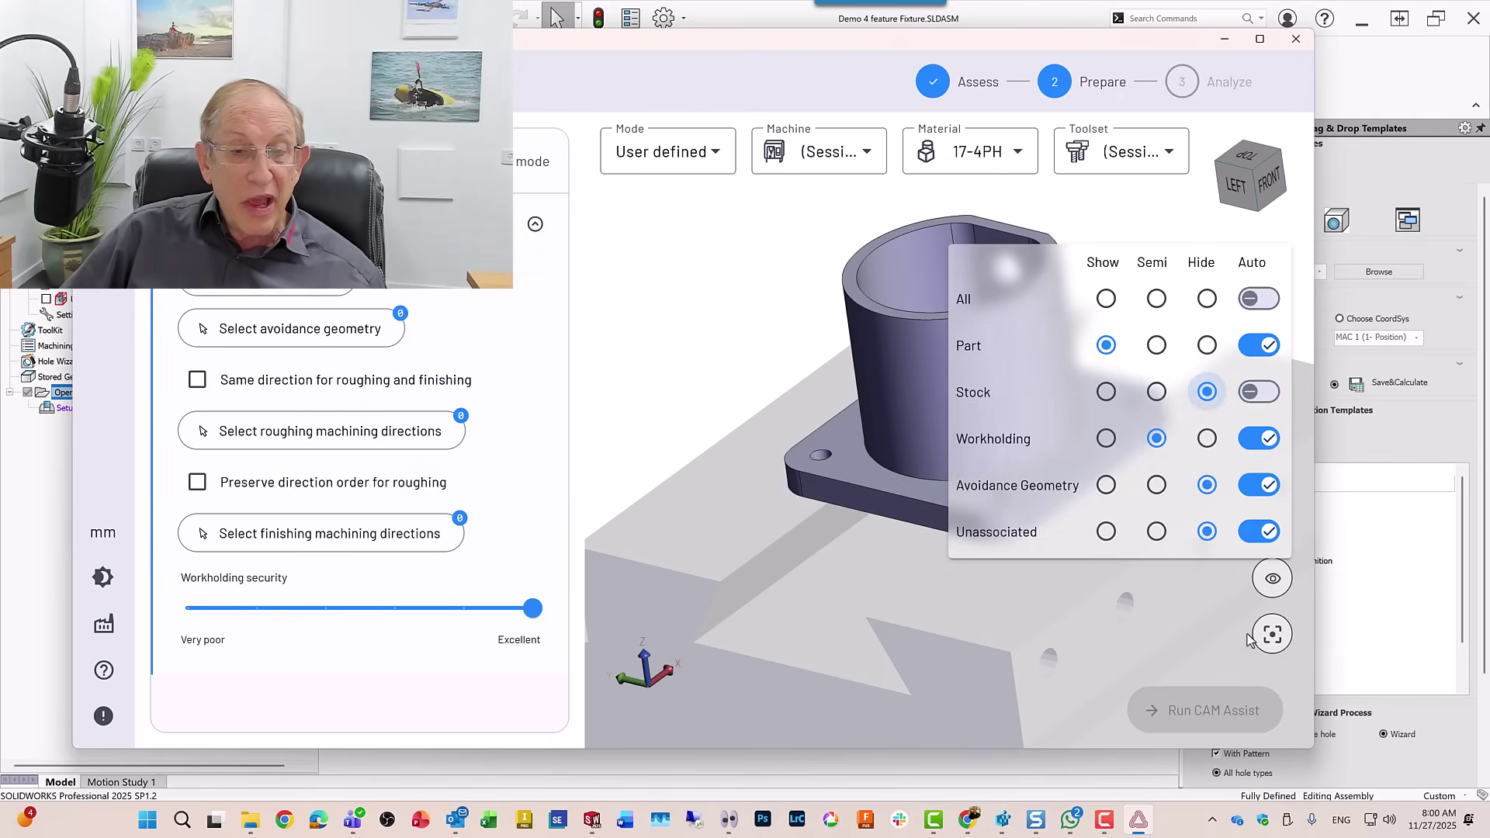
click(1271, 589)
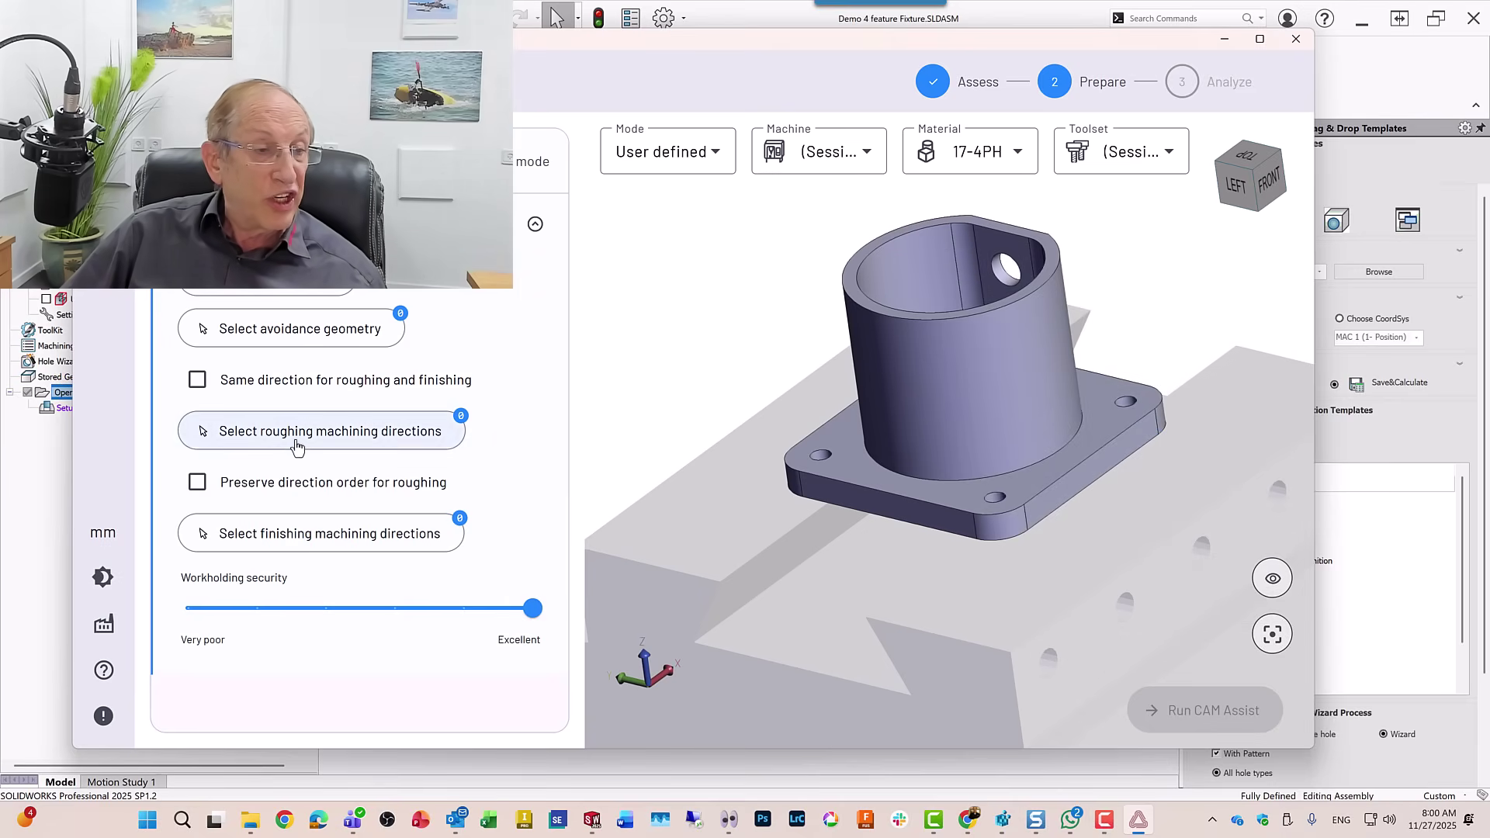
Pick the flange top face as the downward roughing direction and confirm it.
click(297, 434)
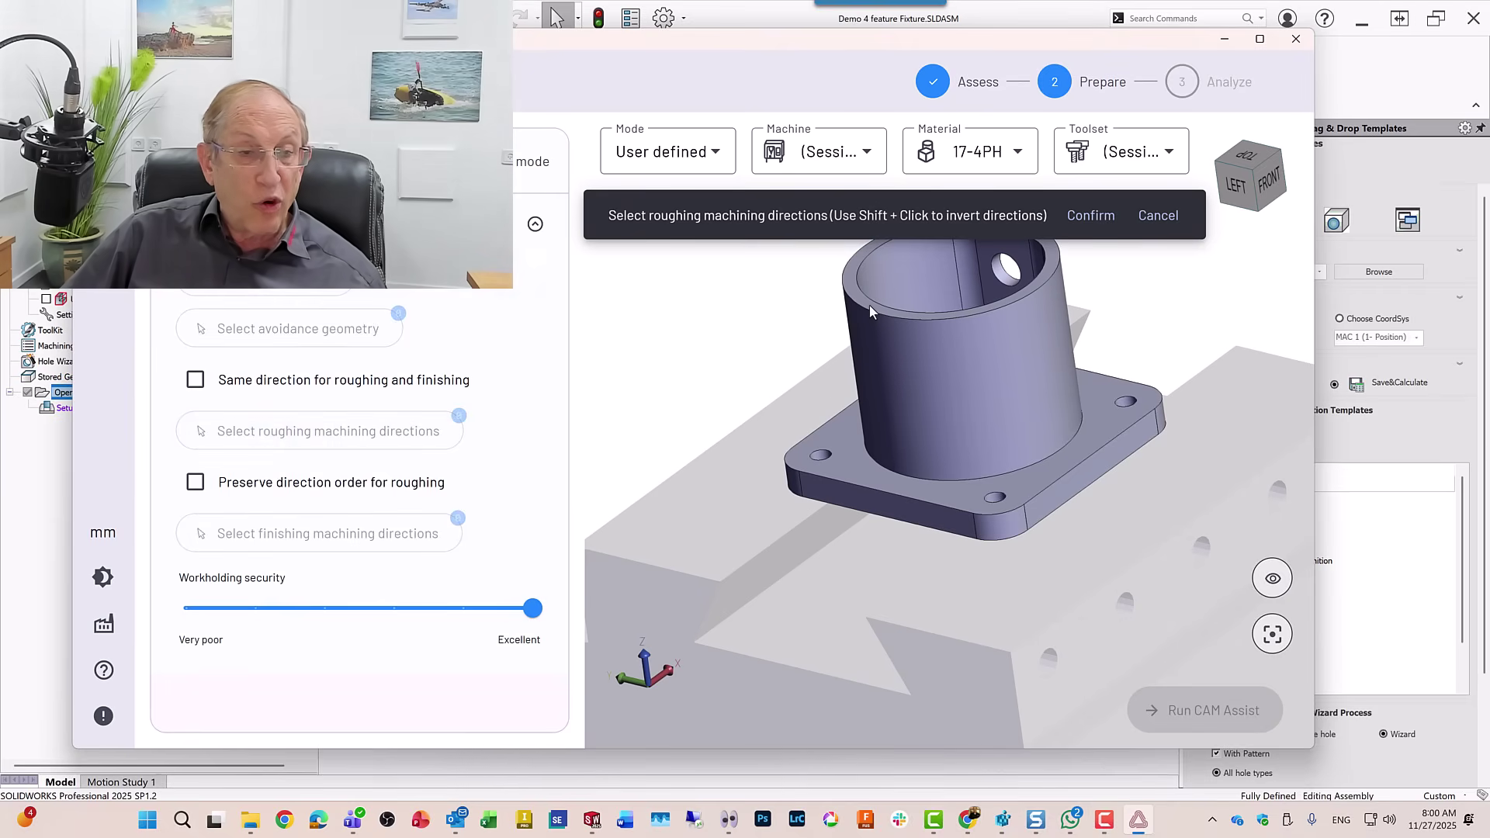
click(847, 444)
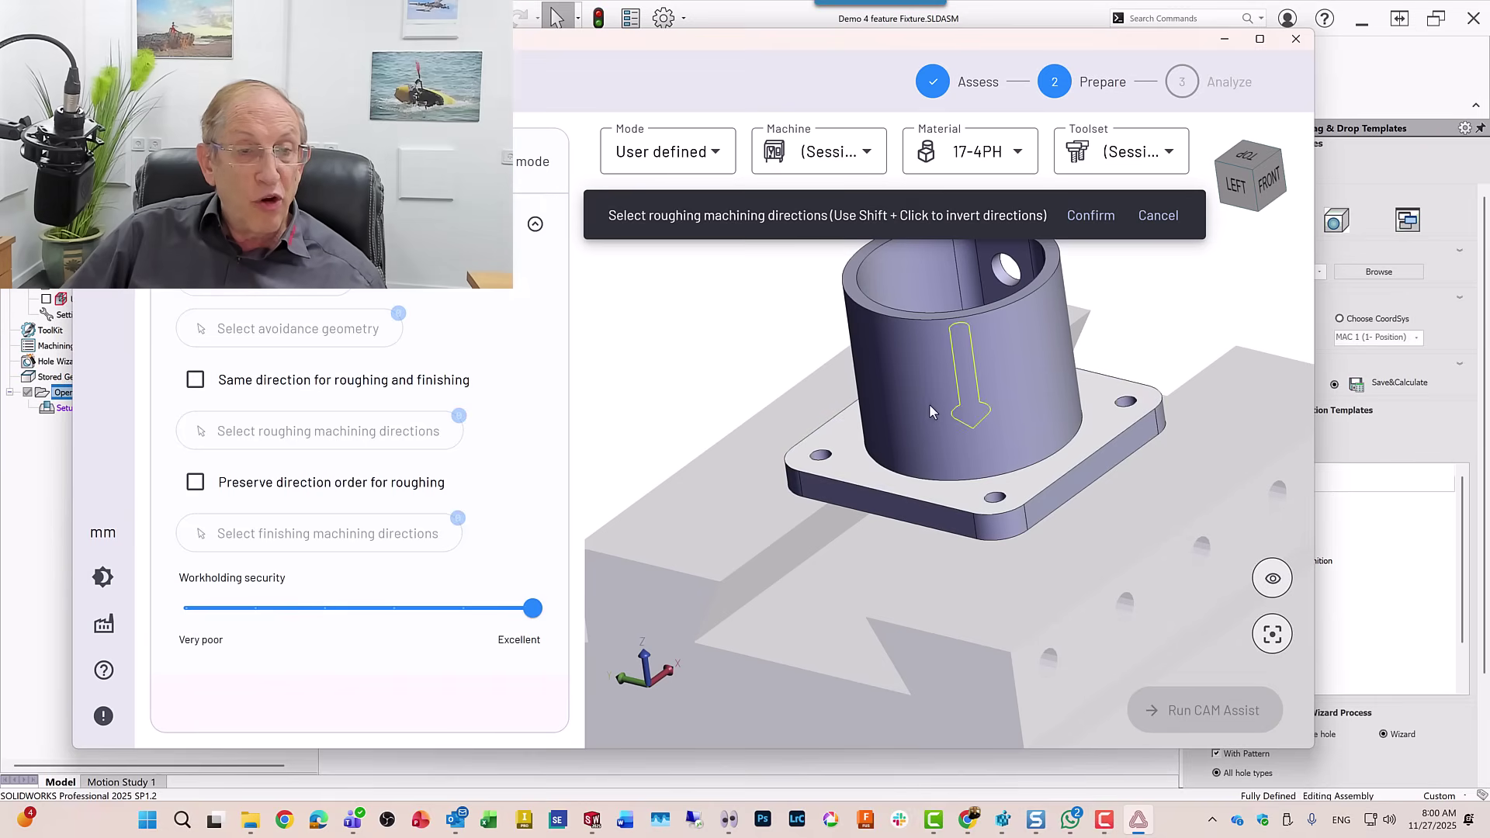
mouse_move(989, 361)
middle_down()
mouse_move(985, 418)
mouse_move(998, 355)
middle_up()
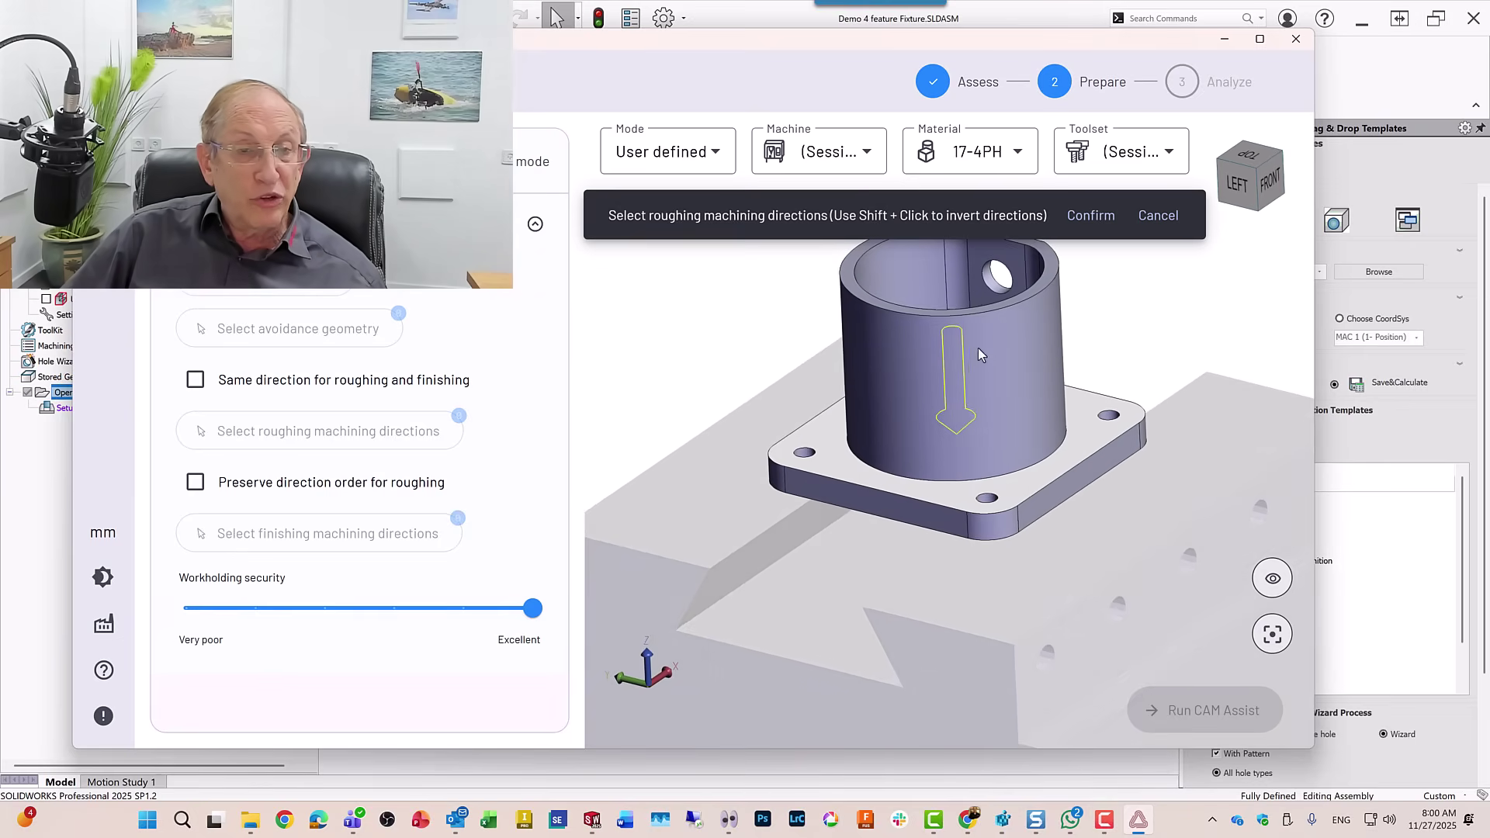
click(1089, 216)
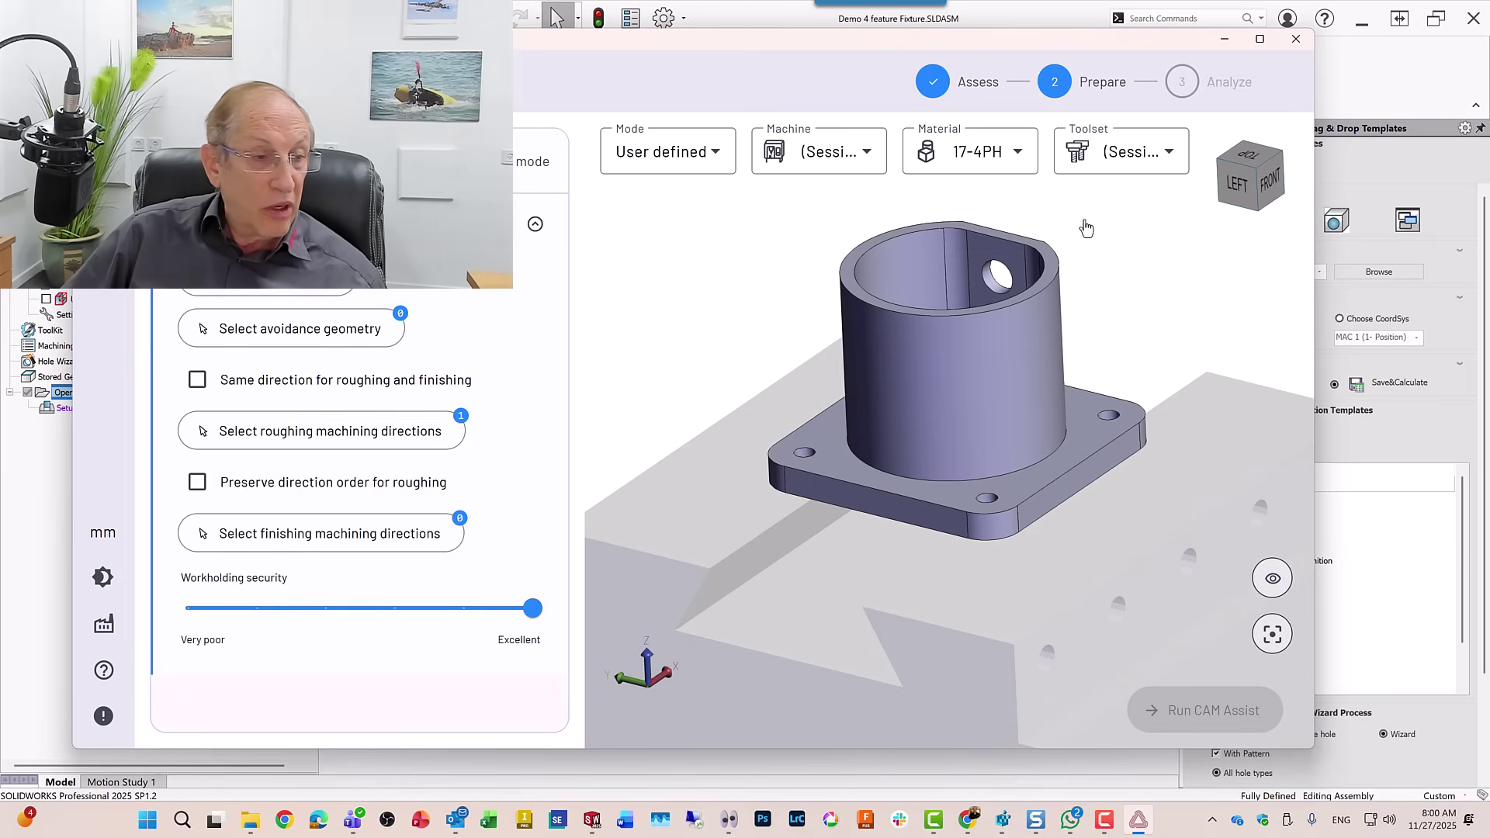
Add two finishing directions, top-down from the flange top face and through the side hole, and confirm them.
click(299, 536)
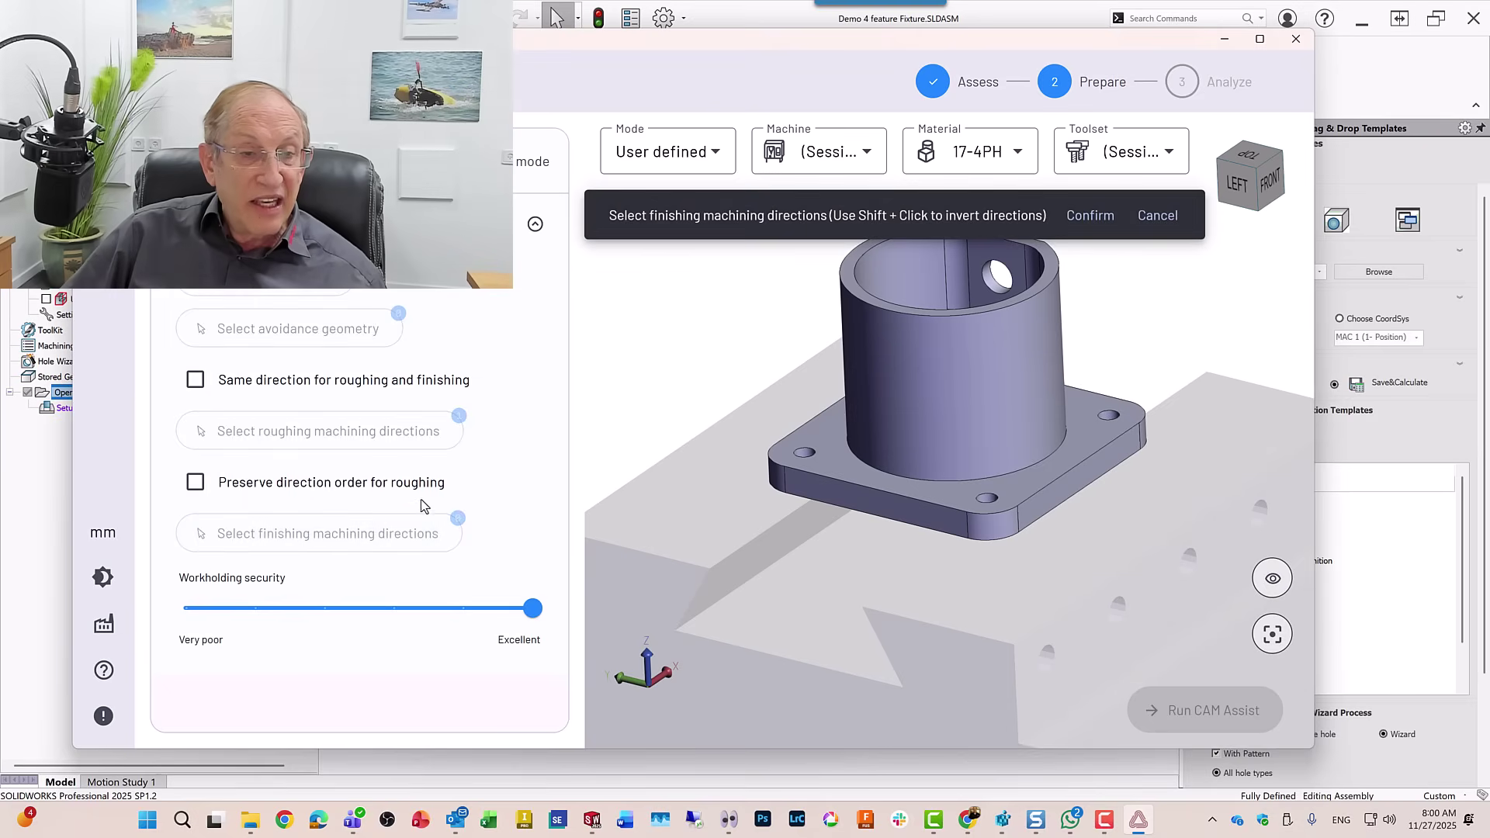
click(832, 450)
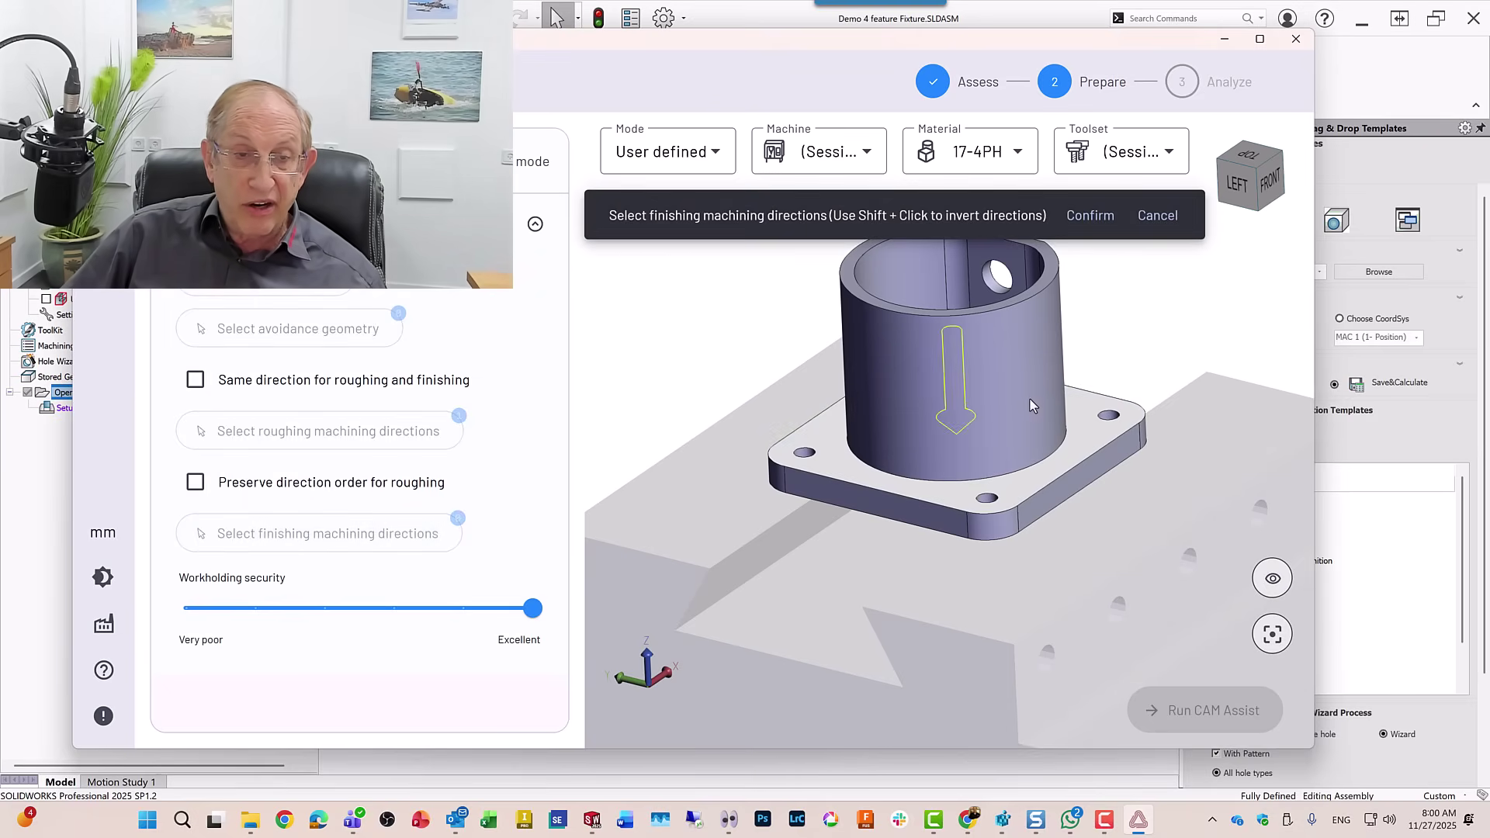
middle_drag(1031, 399, 801, 514)
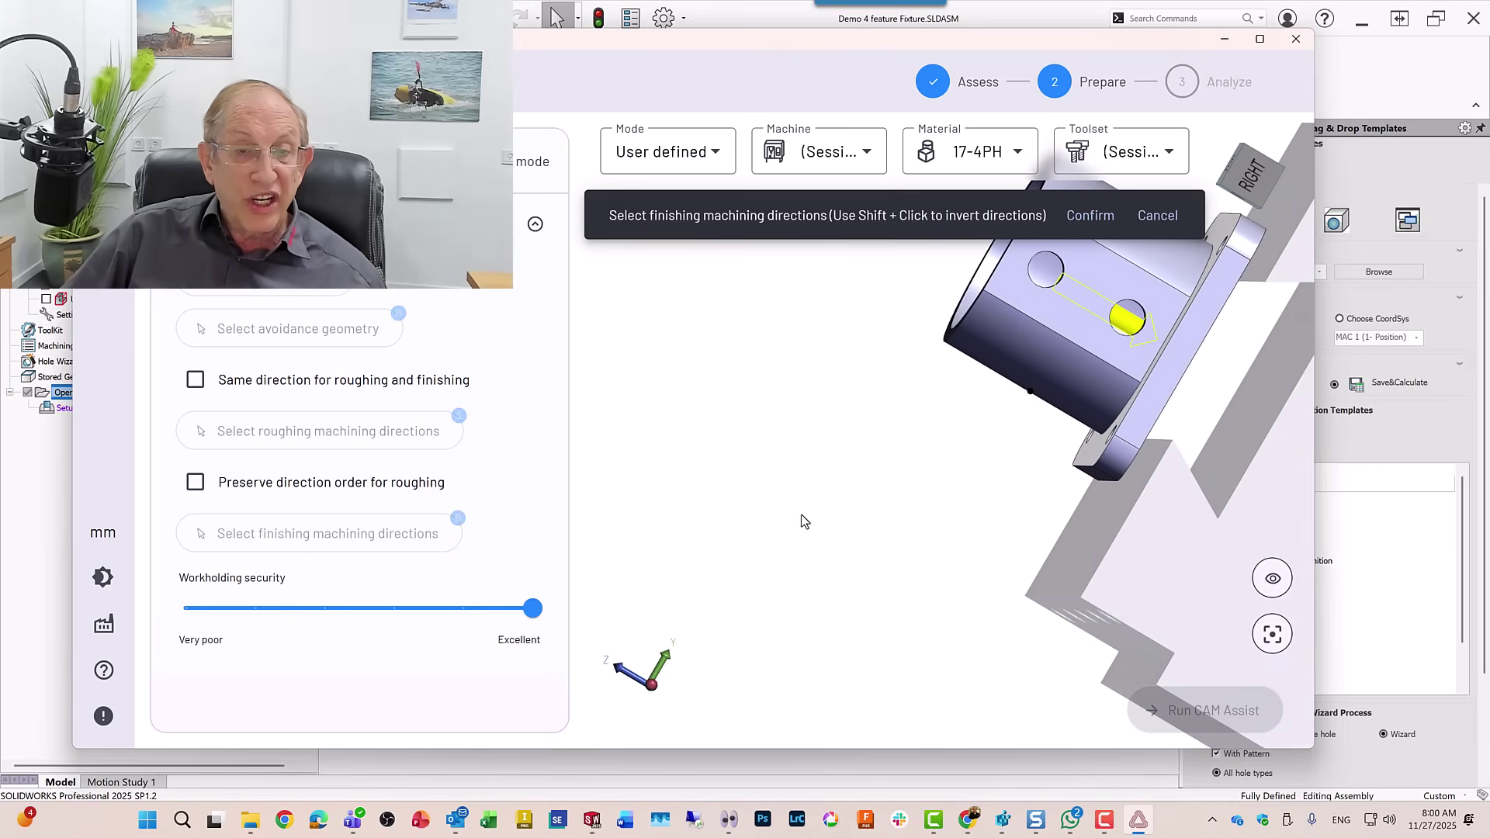
click(1048, 317)
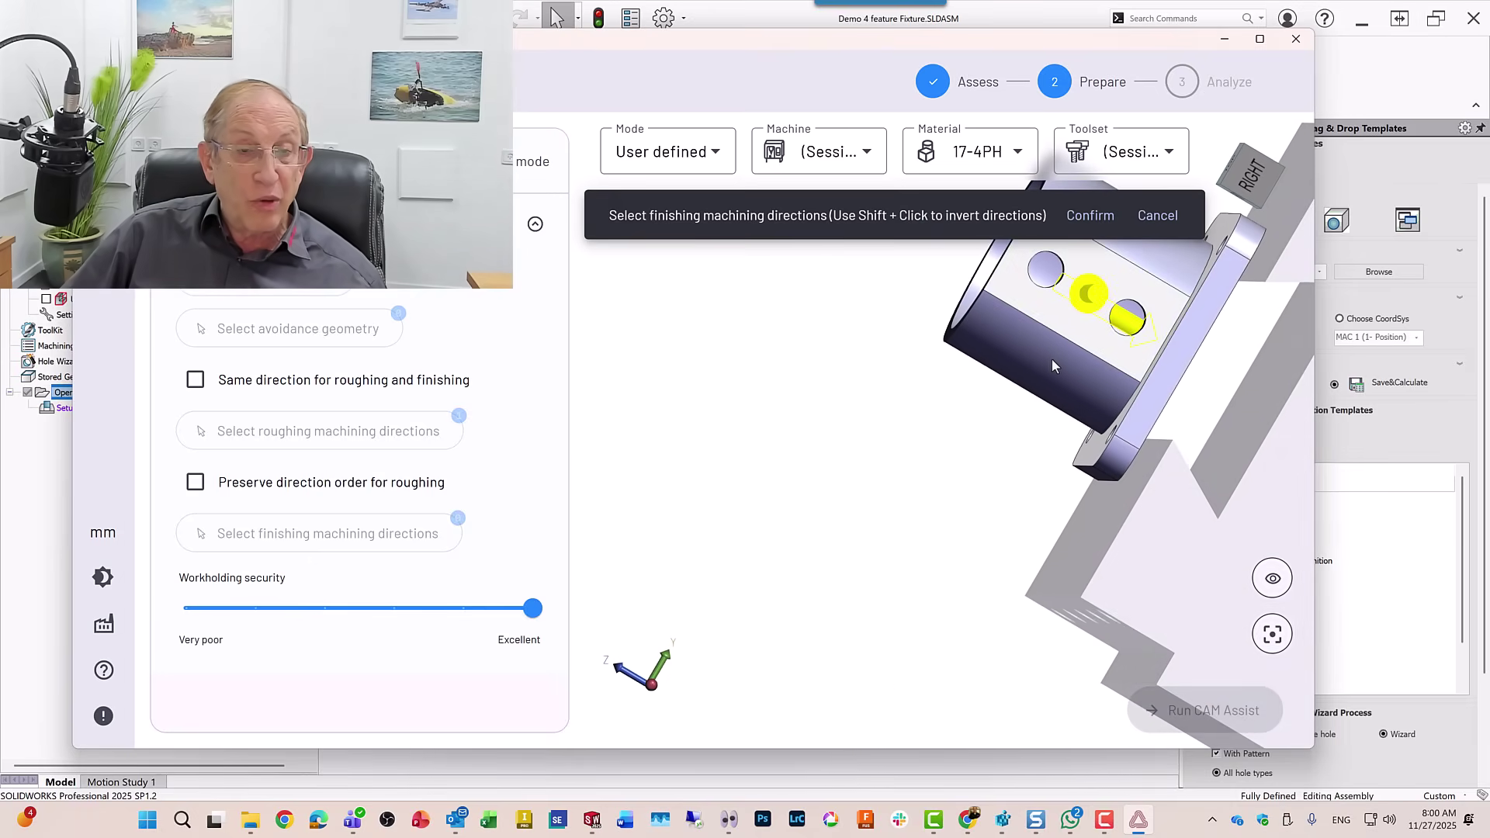
middle_drag(1051, 359, 1224, 268)
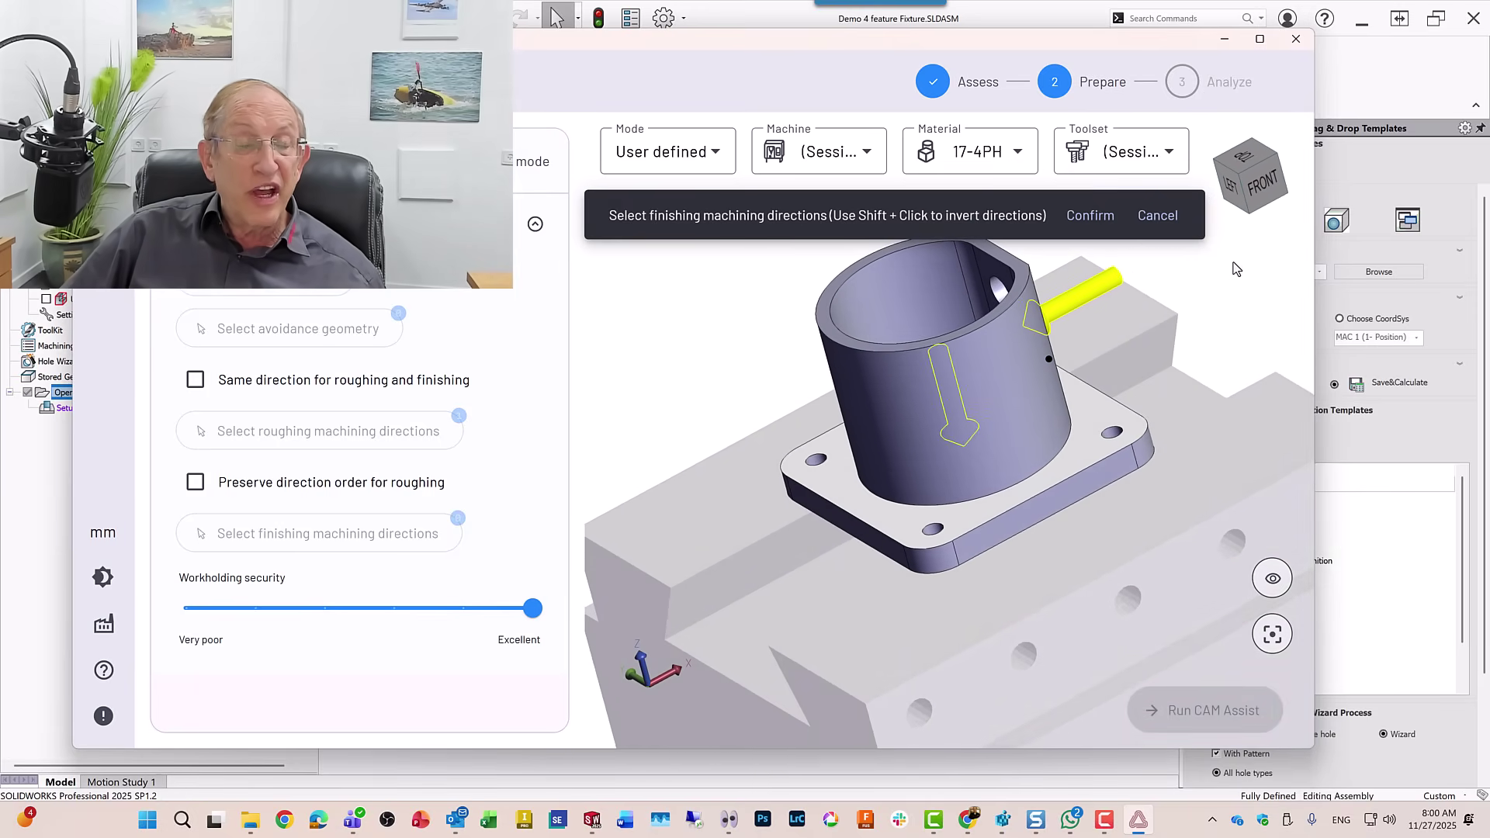
click(1091, 216)
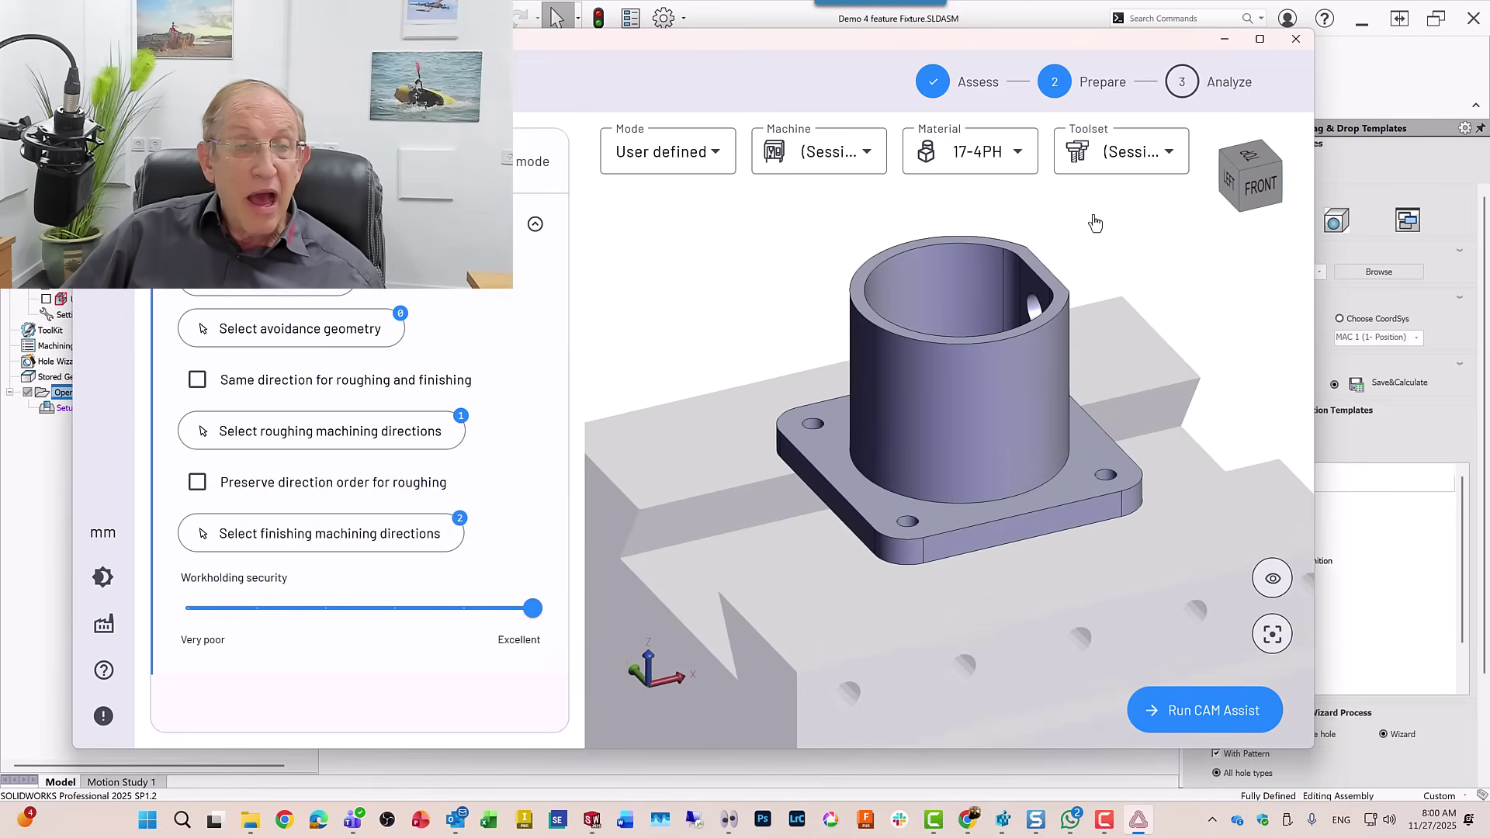
Run CAM Assist to get machinability results: 23 of 24 faces, 7 tools, 32:57 cycle time.
click(1216, 713)
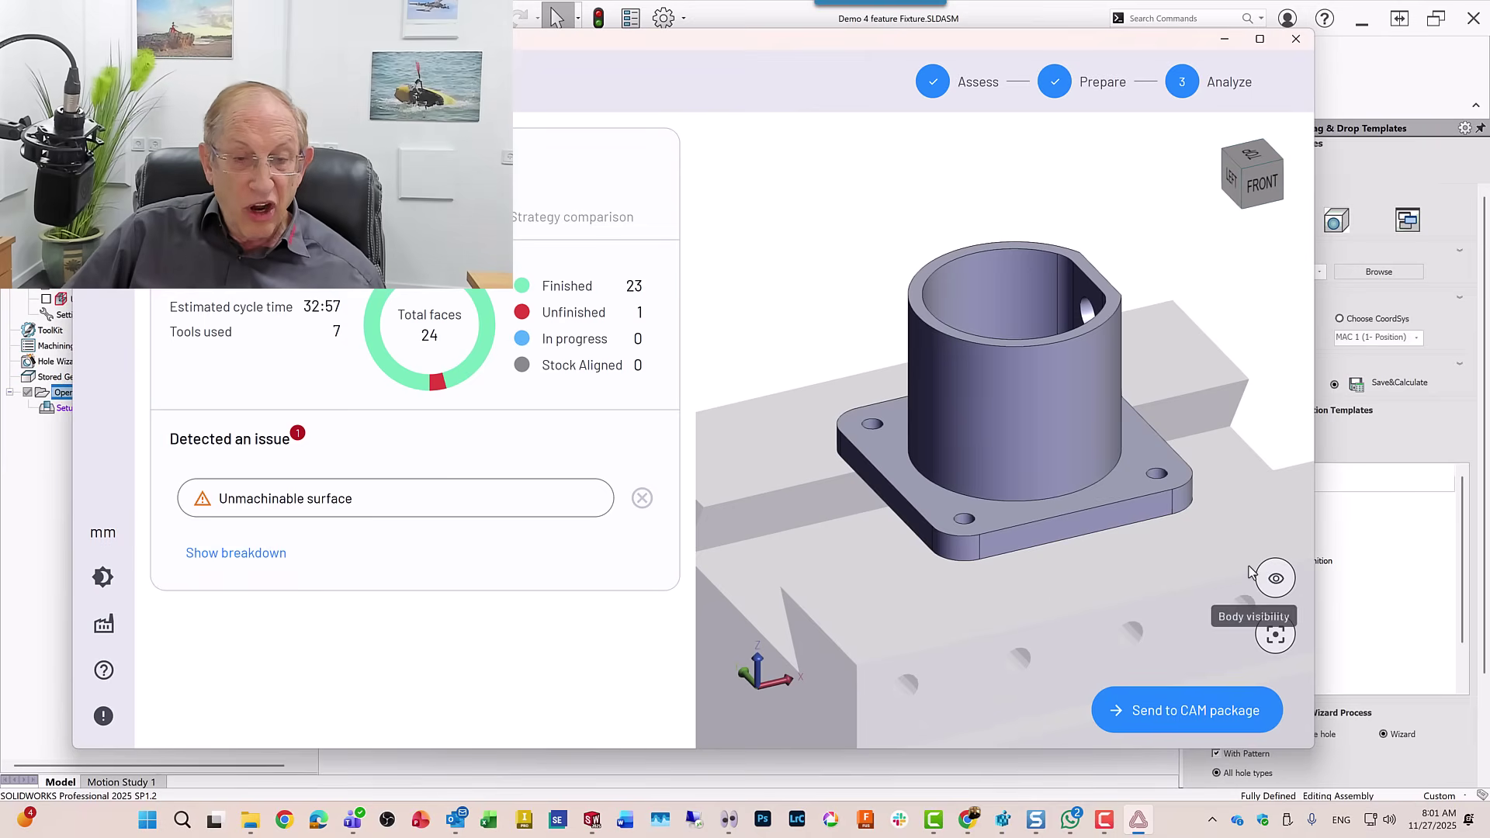
Send the CAM Assist operations to SolidCAM, calculate all toolpaths, and inspect them on the part.
click(1177, 711)
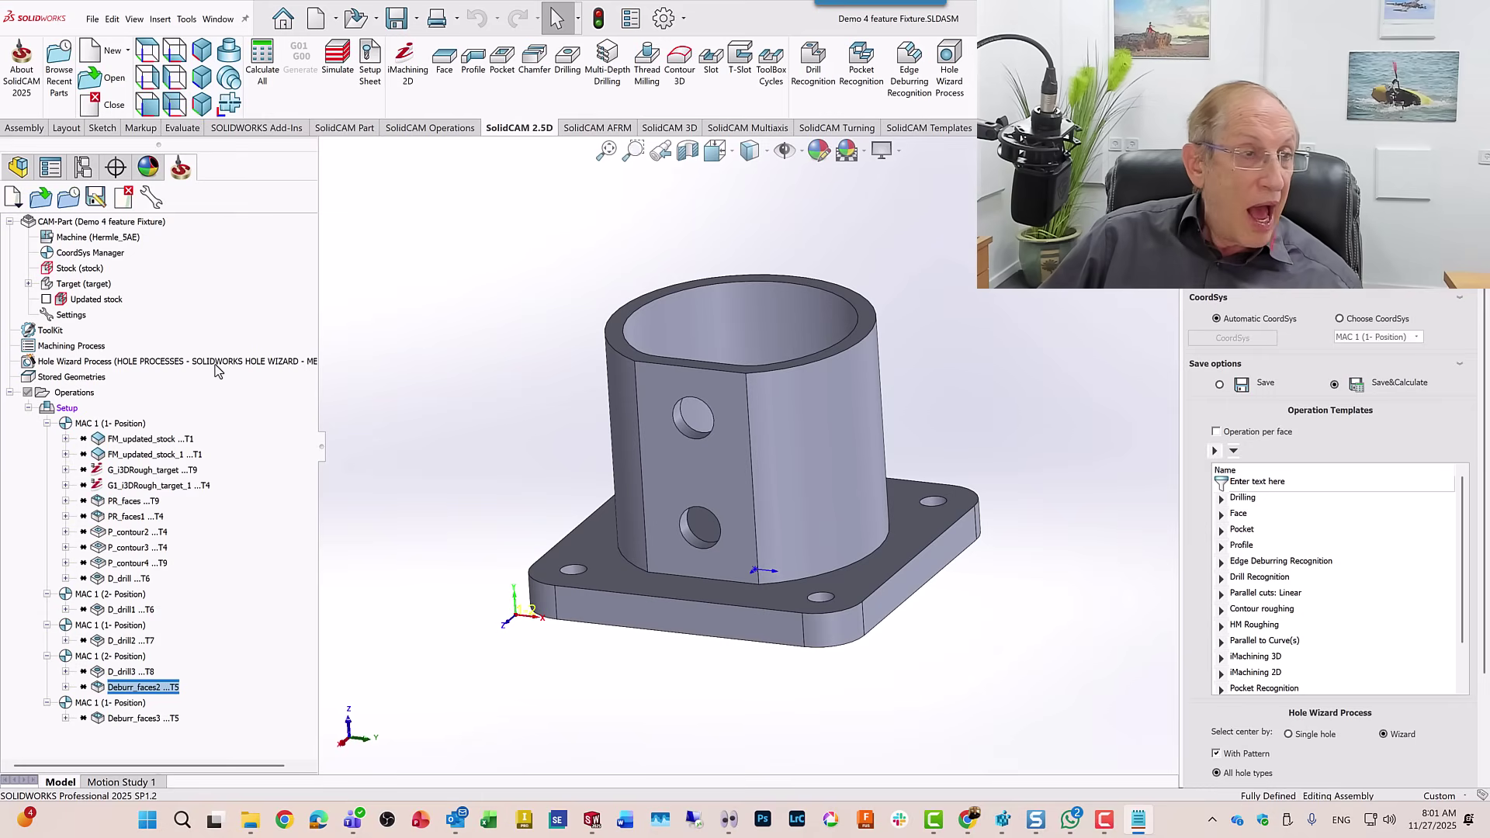
click(262, 68)
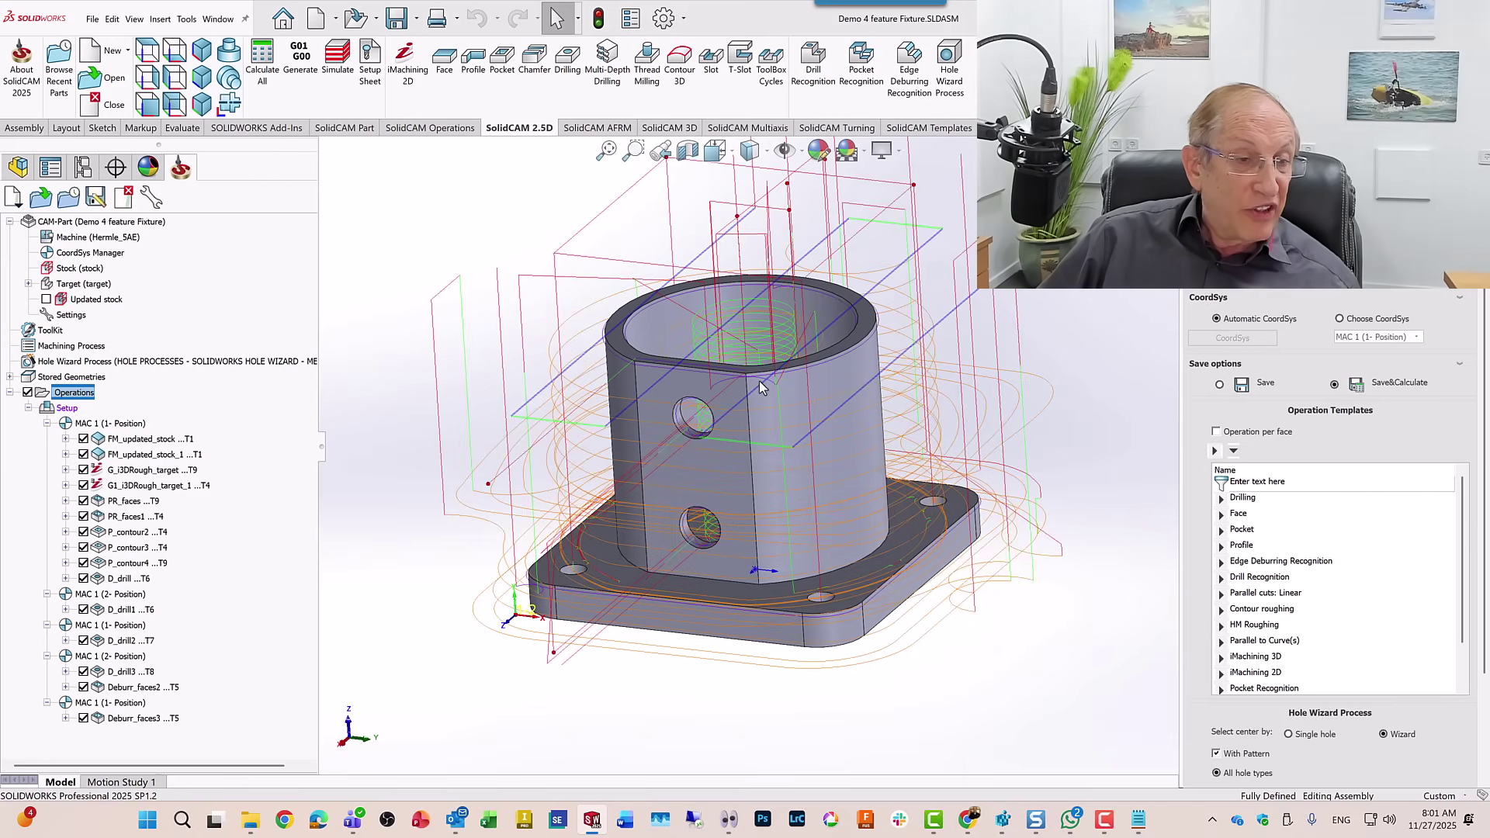
middle_drag(765, 392, 709, 395)
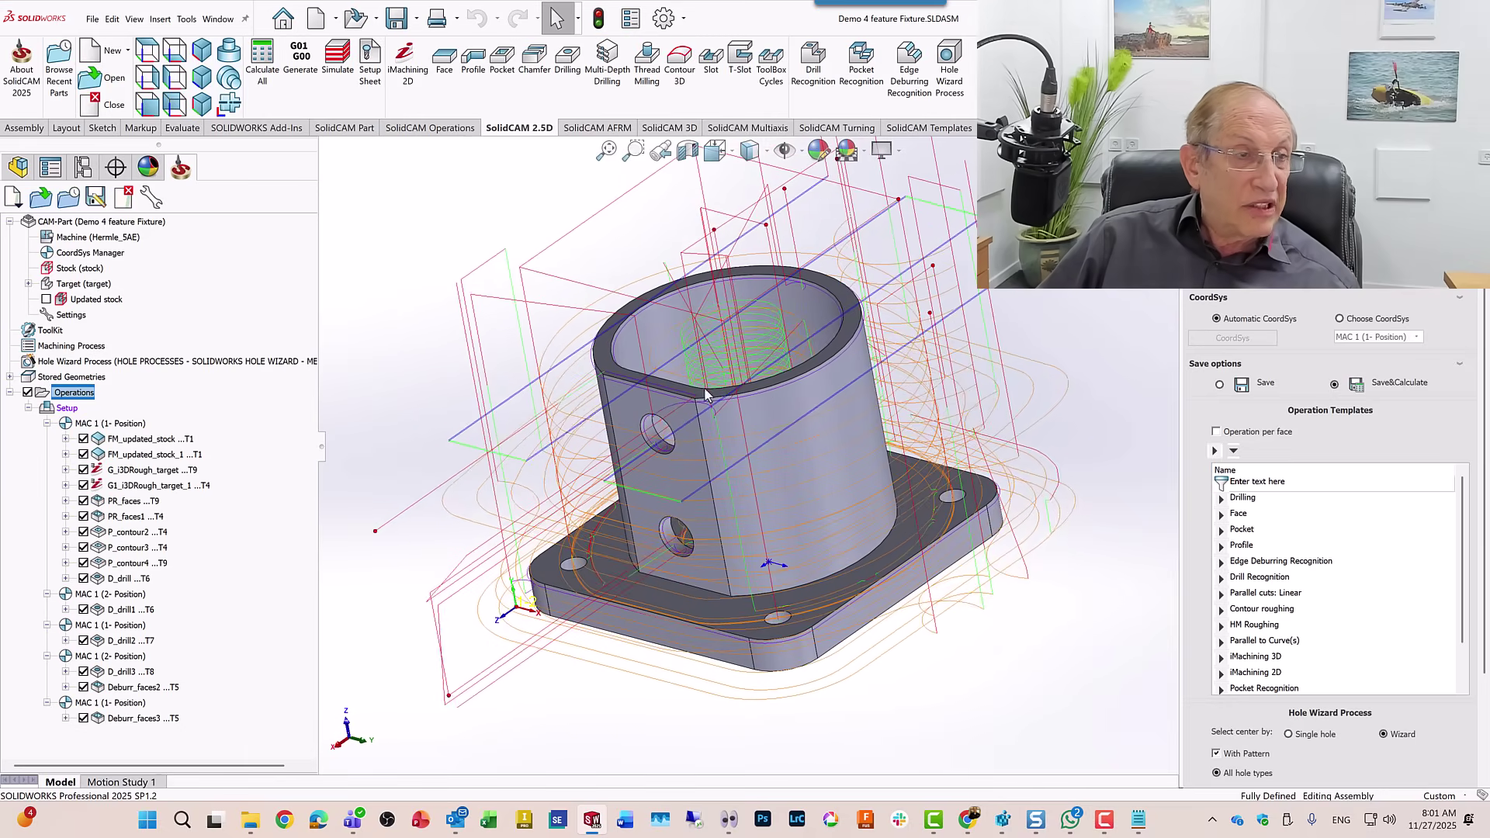
Open the SolidVerify simulation of all operations, with the stock and fixture turned to a front view.
click(339, 59)
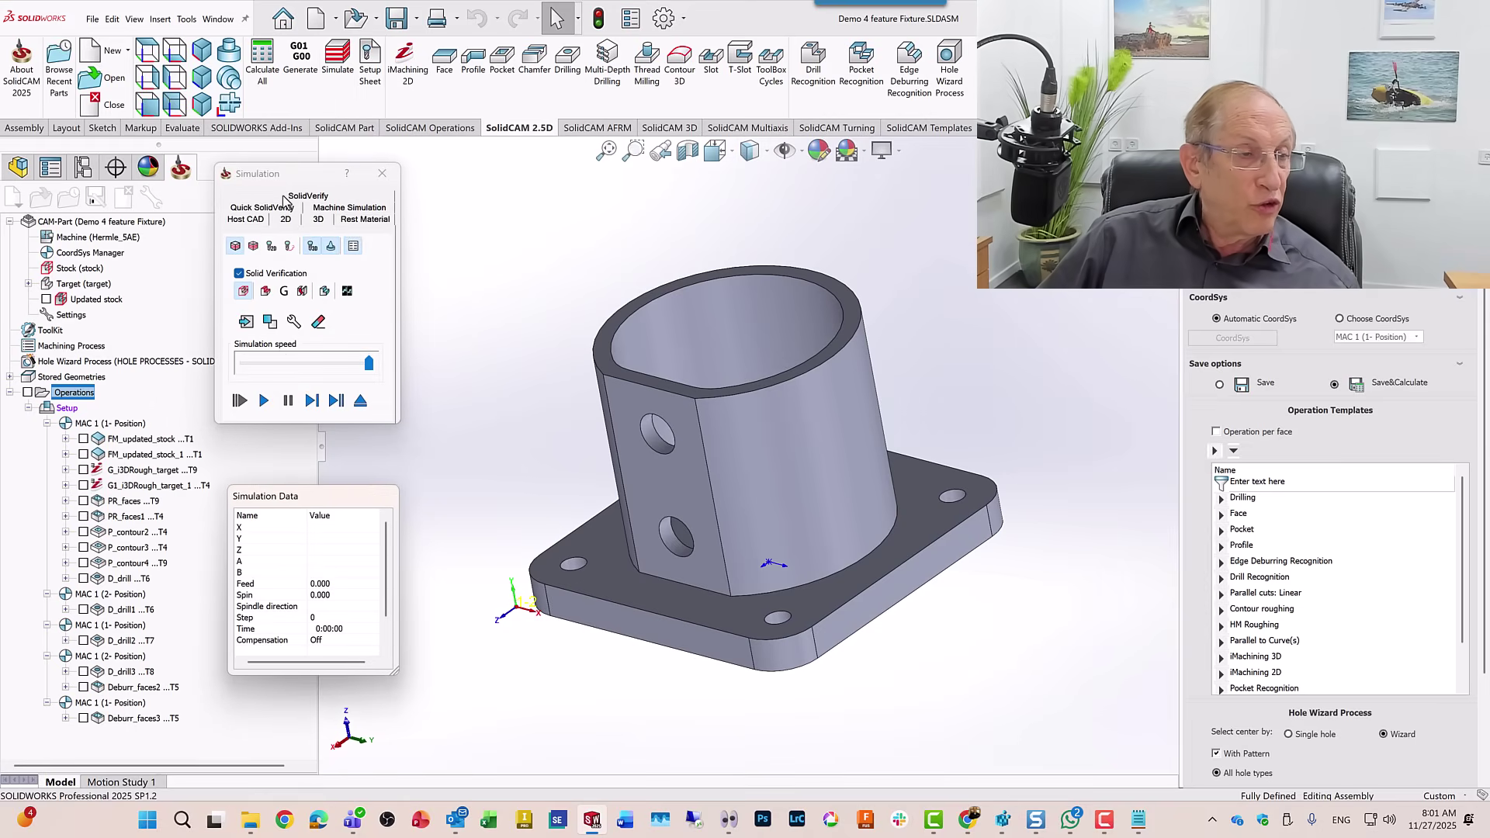
click(302, 196)
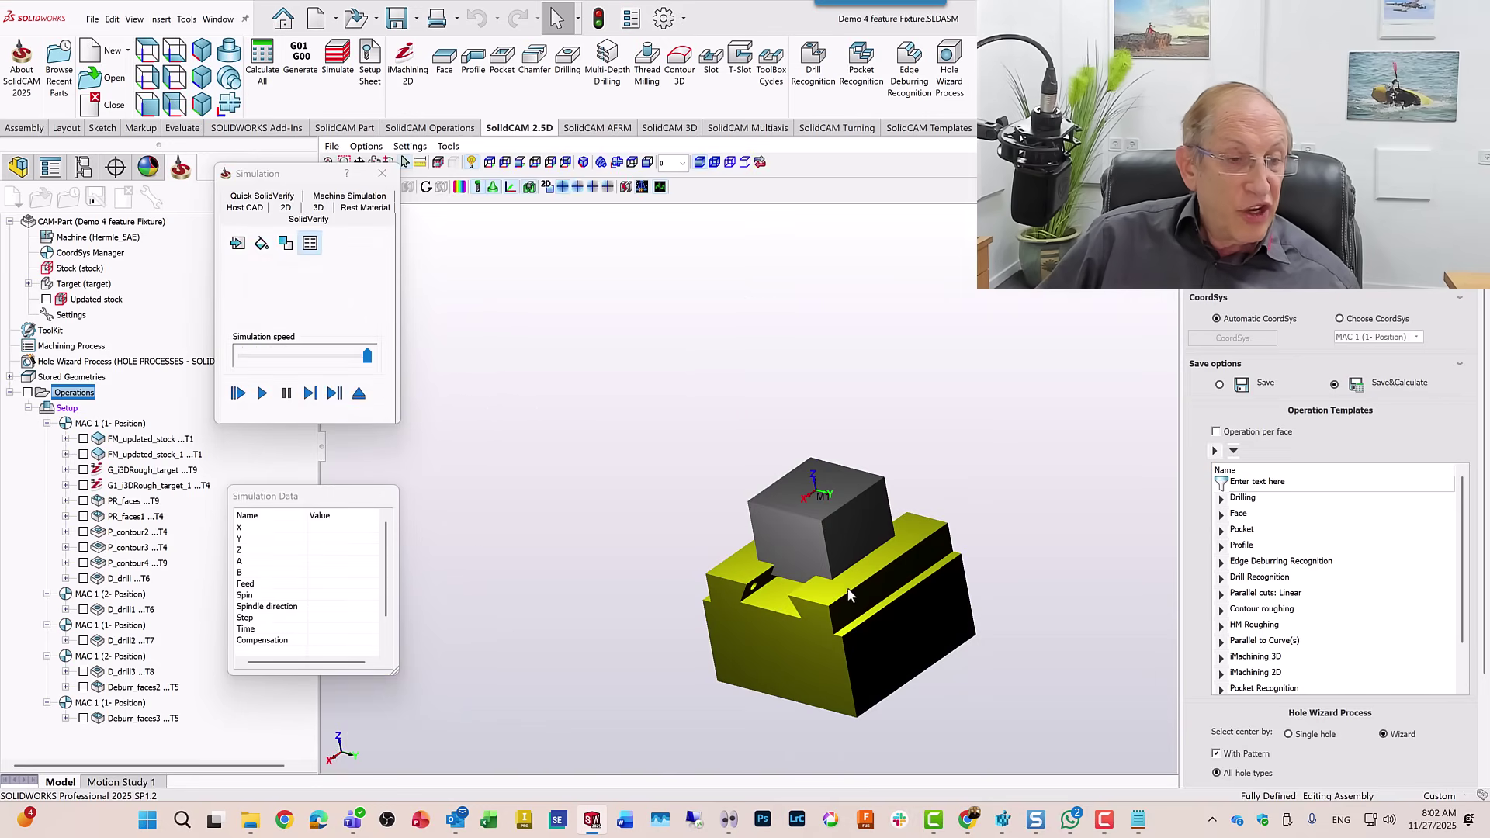
scroll(845, 590, up, 2)
mouse_move(845, 590)
middle_down()
mouse_move(781, 582)
mouse_move(870, 588)
middle_up()
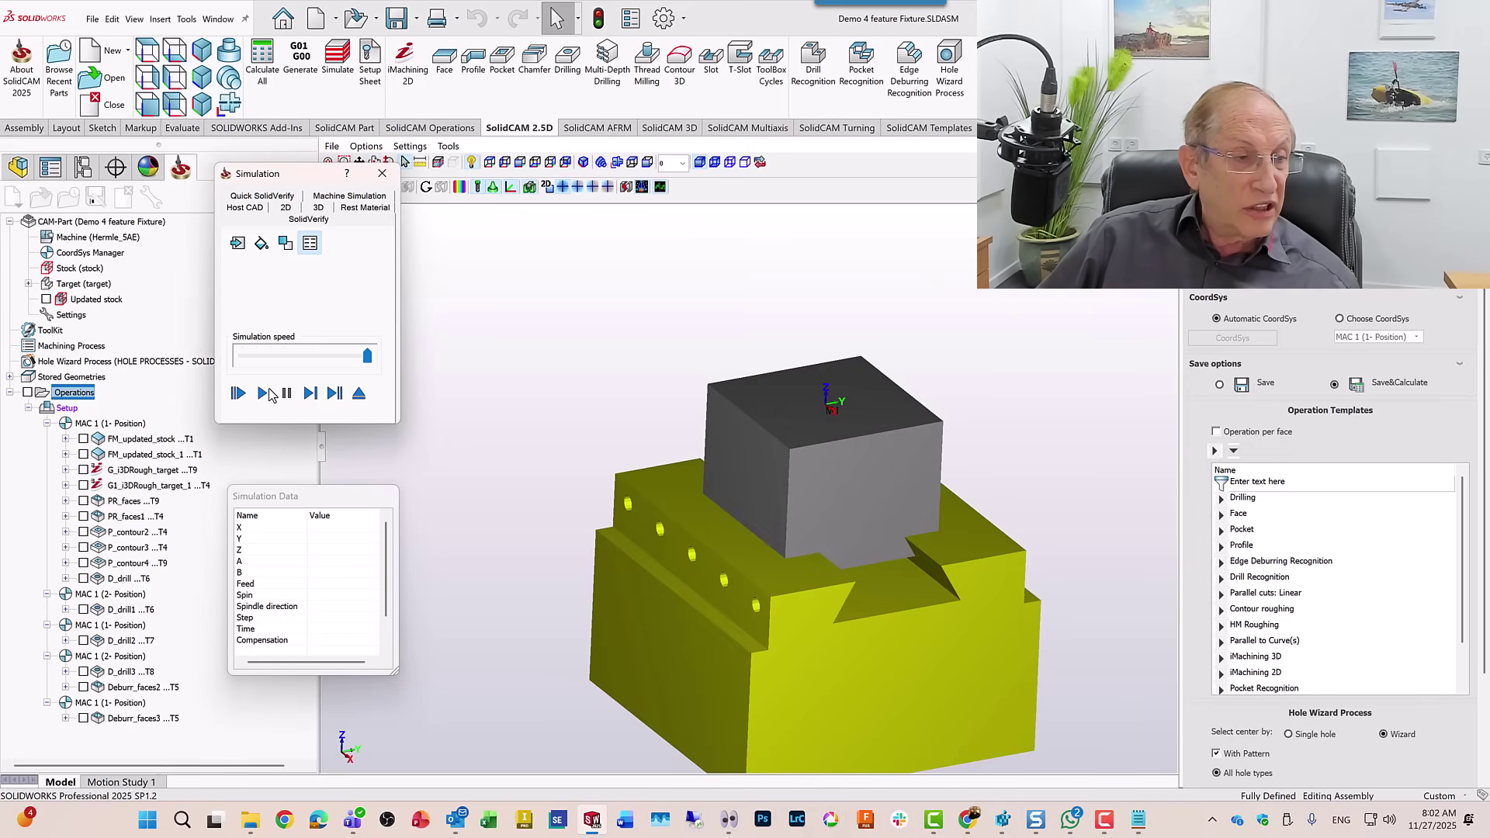
Play the machining simulation to the finished part at 0:31:40 and inspect the cylinder's top rim.
click(262, 395)
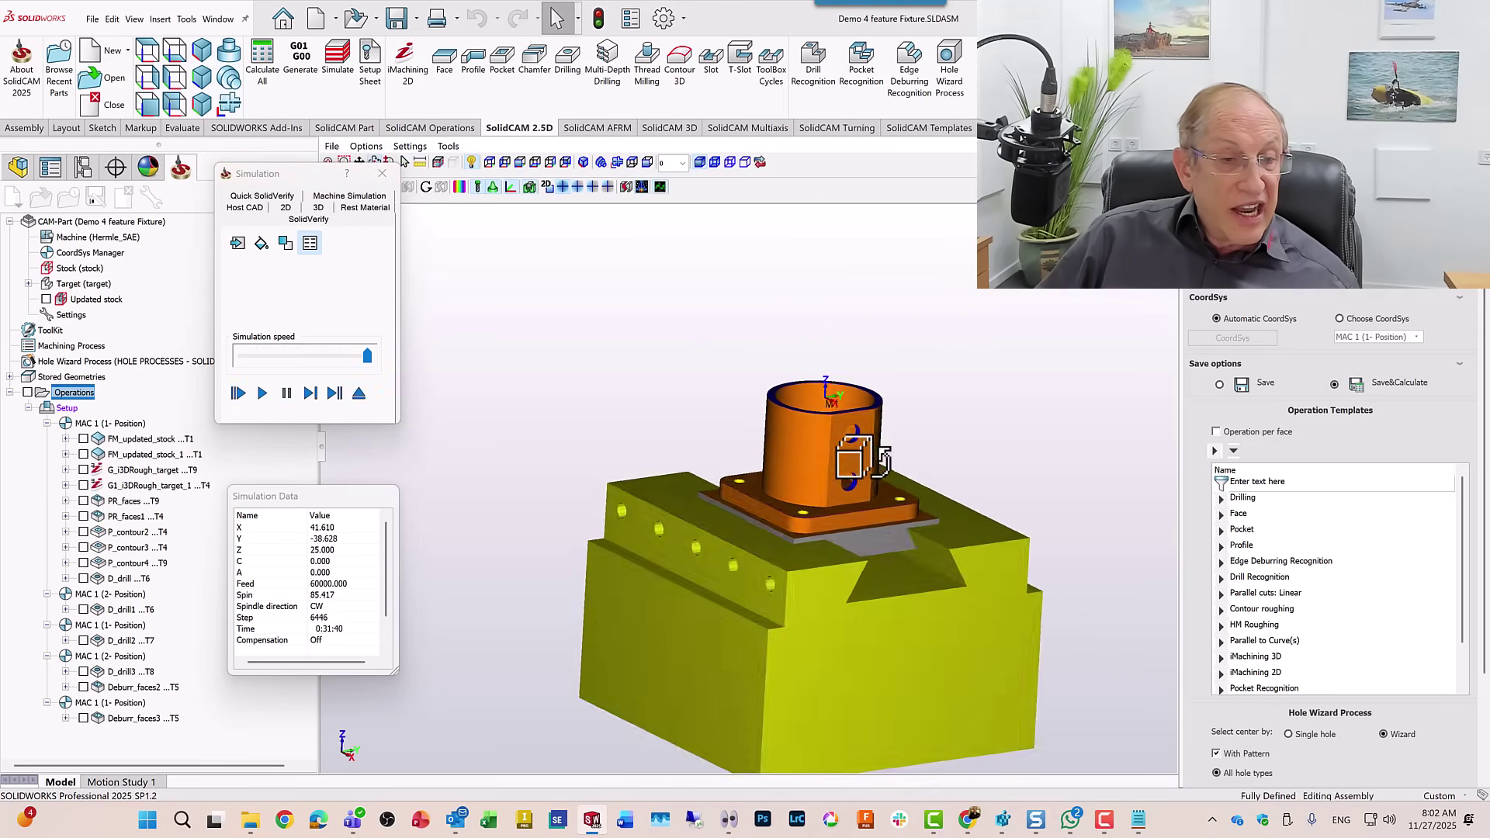
scroll(862, 465, down, 5)
scroll(860, 462, down, 2)
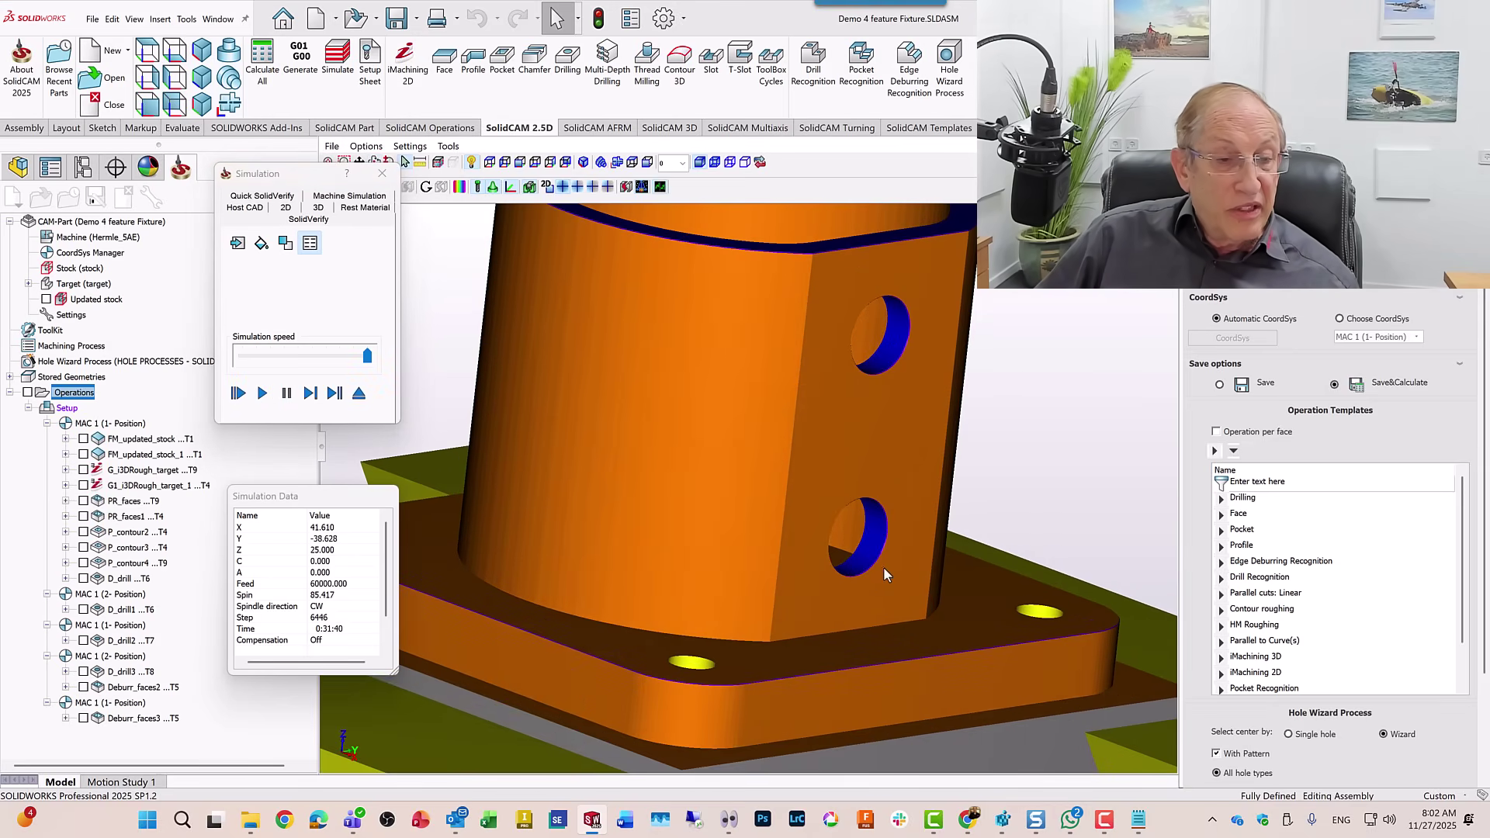
scroll(885, 613, up, 2)
middle_drag(854, 444, 852, 452)
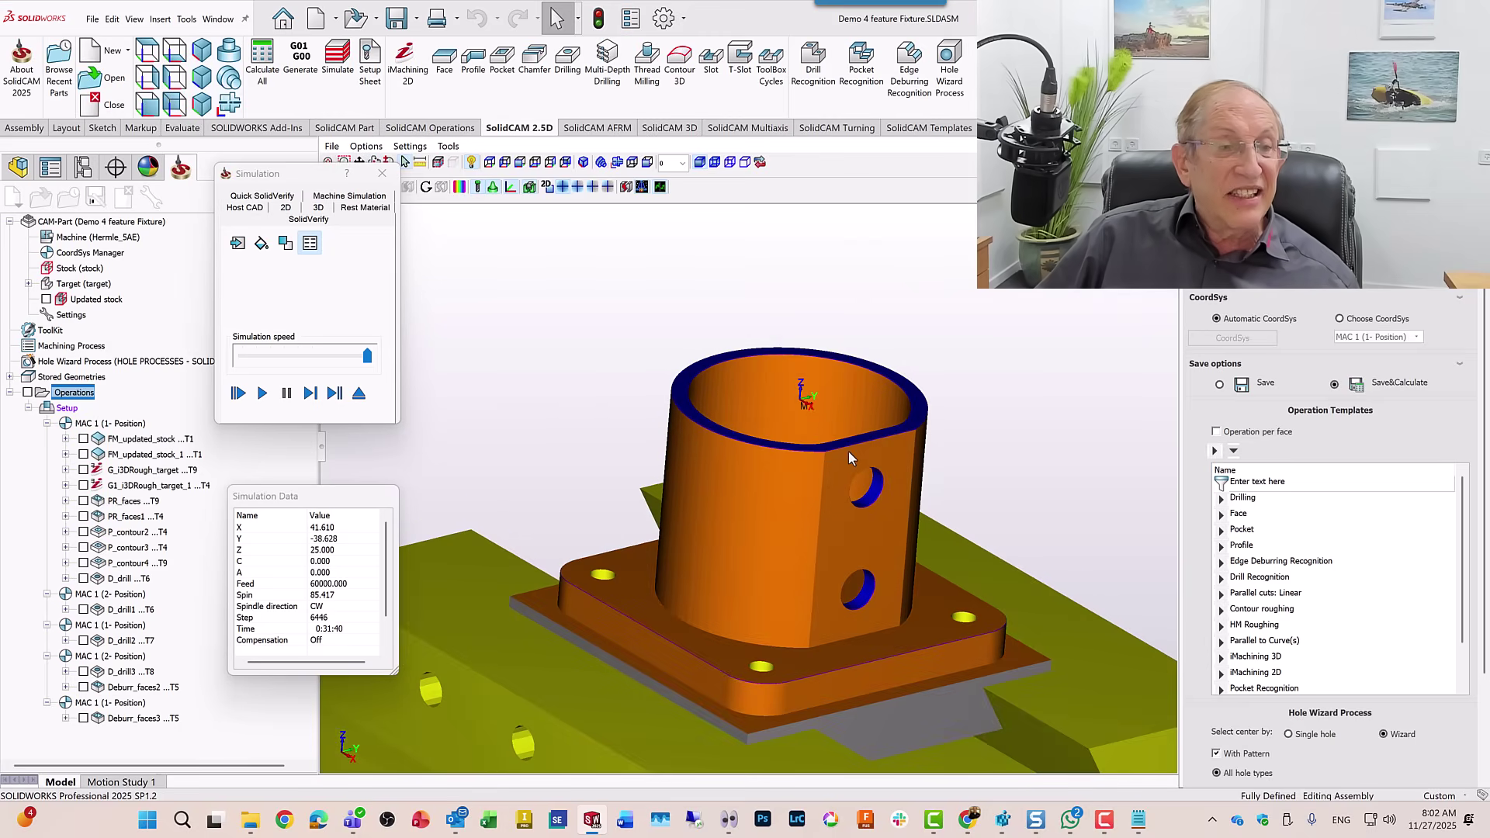